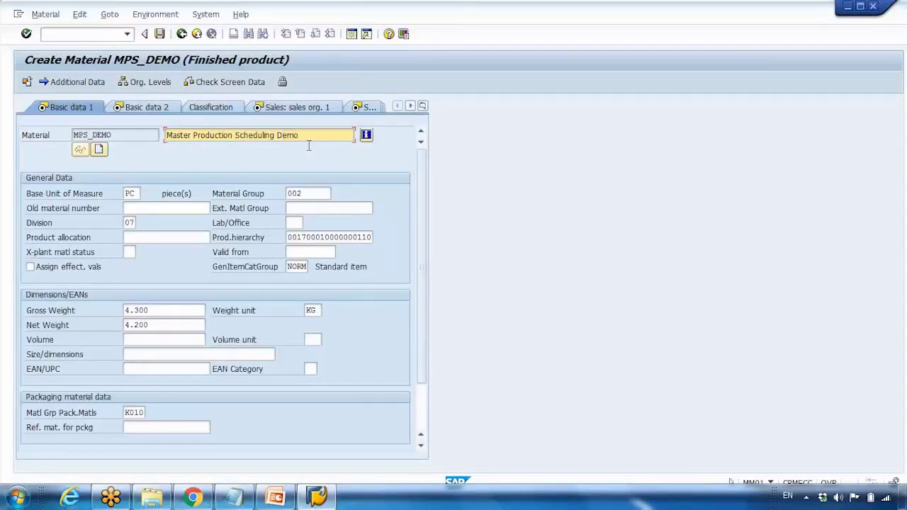
Advance MPS_DEMO's views from Basic data 2 to MRP 1 and open the MRP Type value list
key("Return")
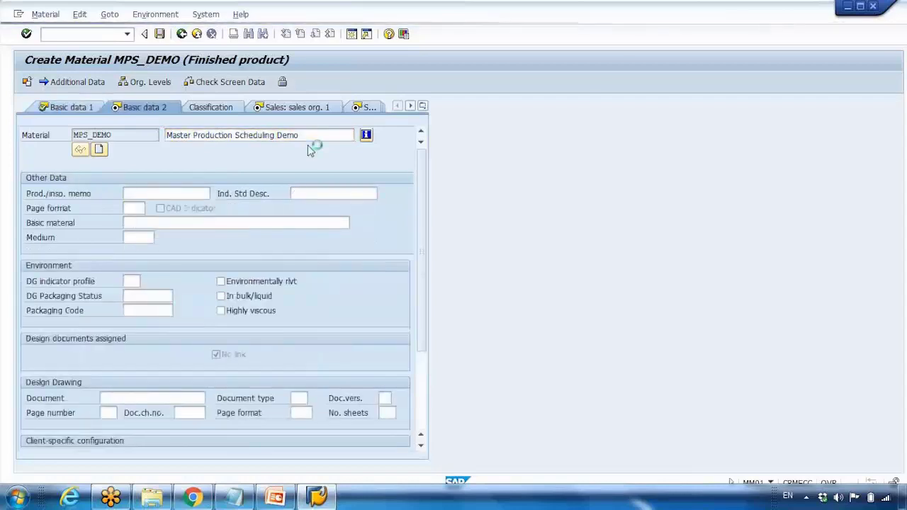
key("Return")
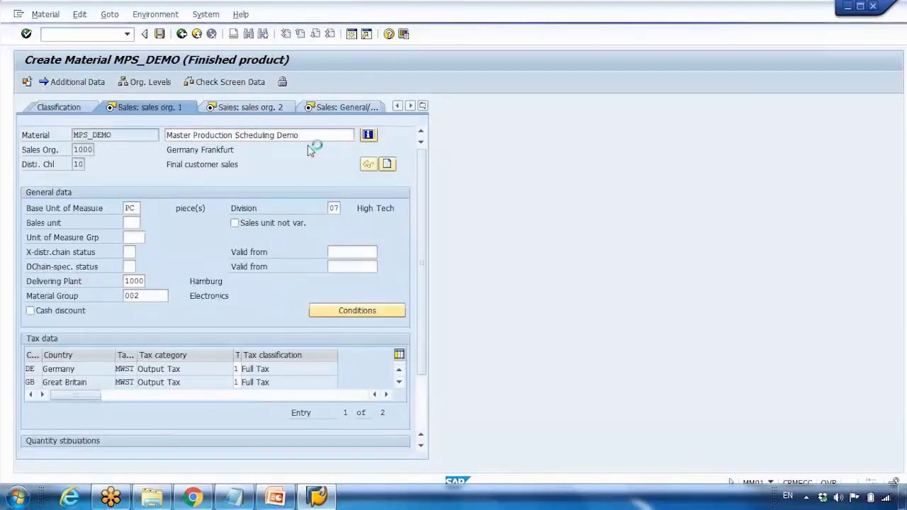
key("Return")
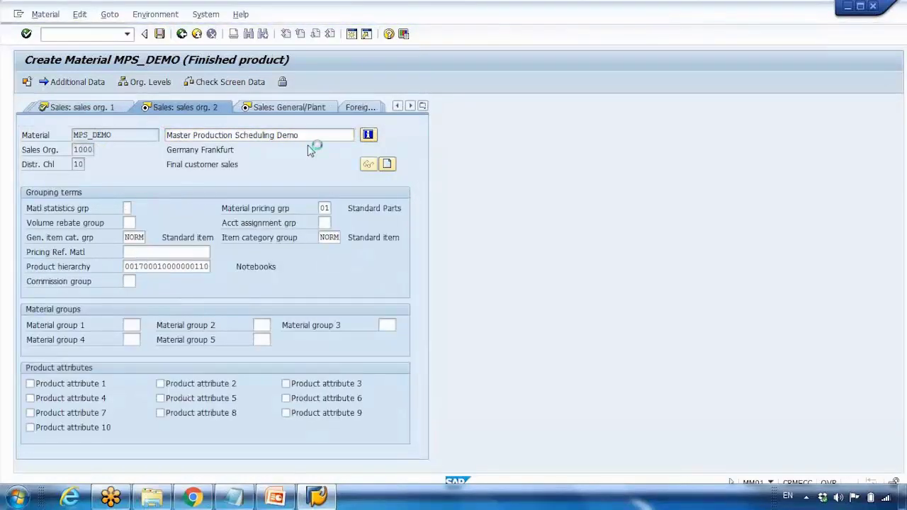
key("Return")
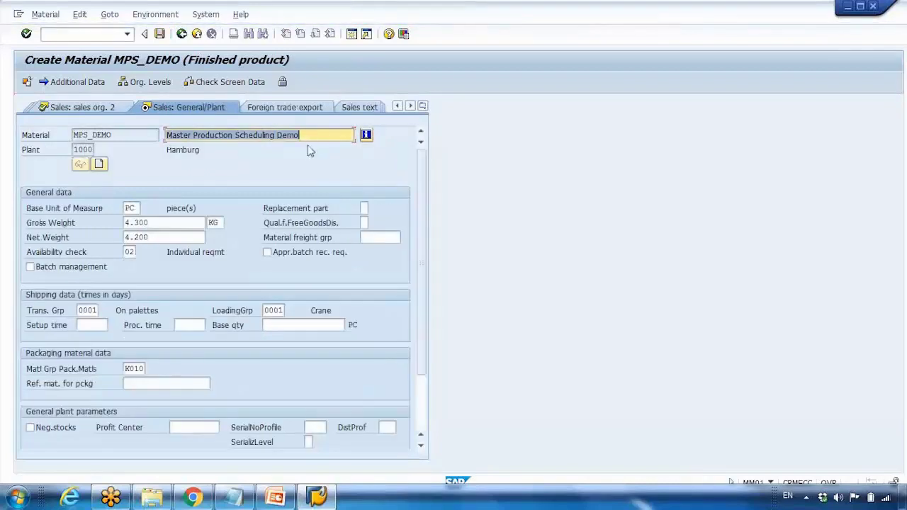
key("Return")
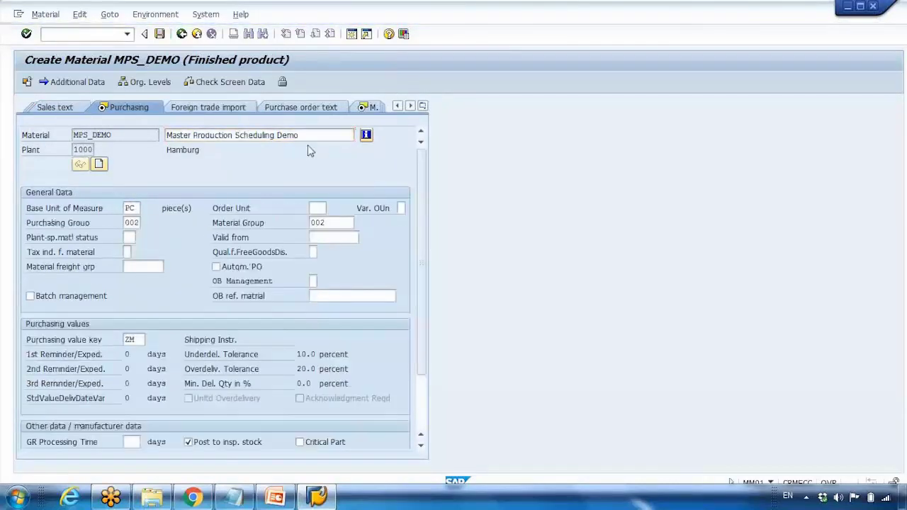
key("Return")
key("Return")
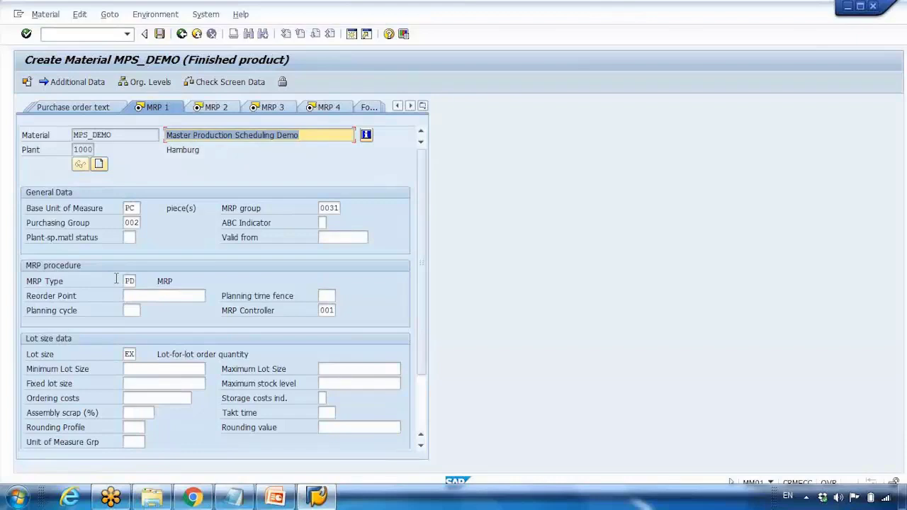
left_click(128, 281)
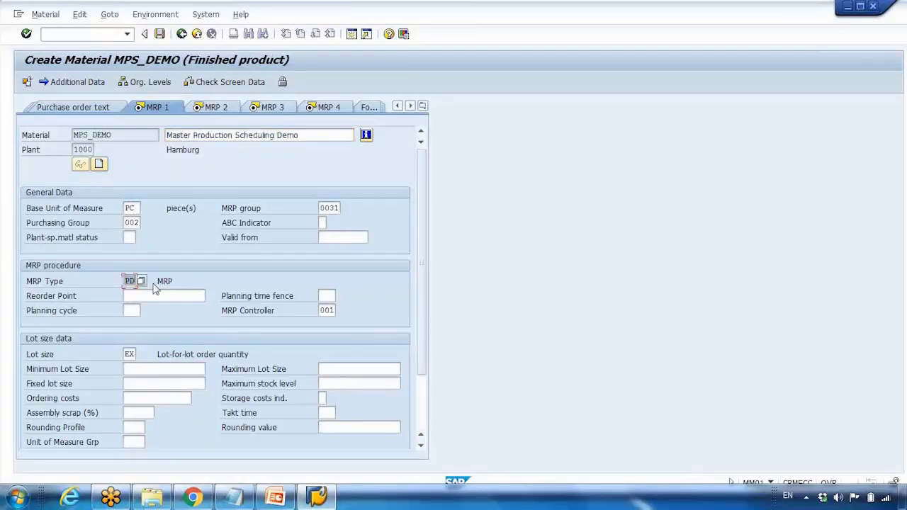
left_click(141, 282)
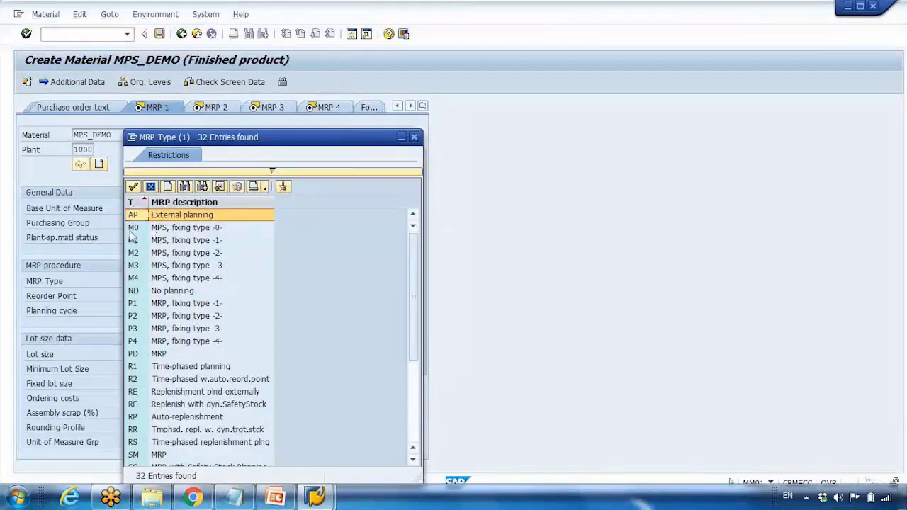
Set MPS_DEMO's MRP type to M0 (MPS with fixing type 0)
key("Down")
key("Down")
key("Down")
key("Down")
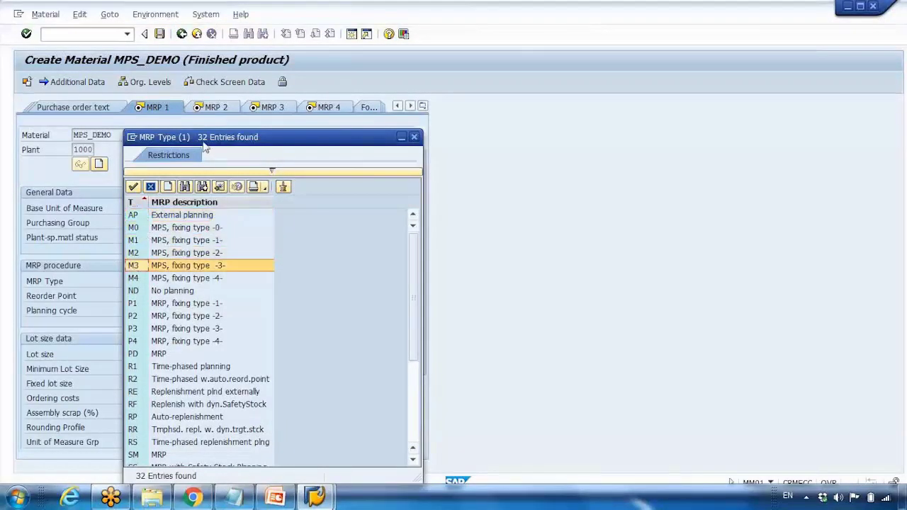
left_click_drag(204, 145, 267, 128)
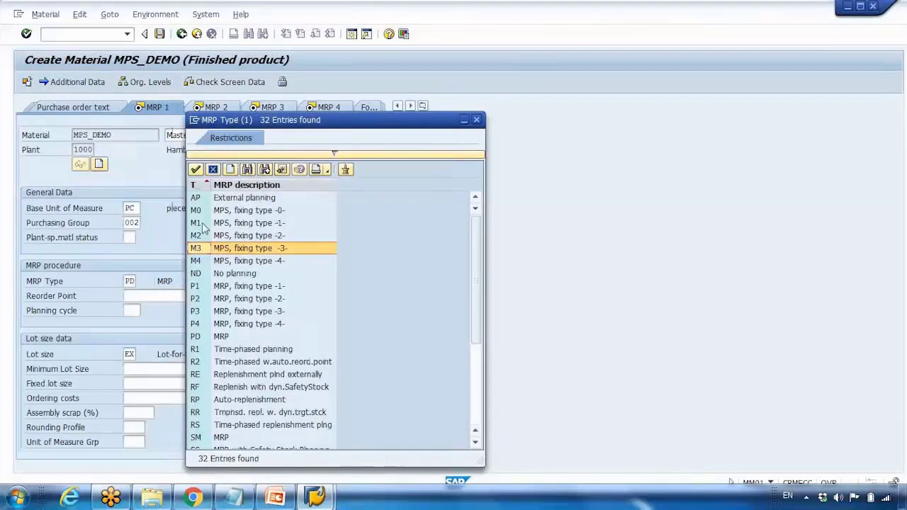
double_click(238, 212)
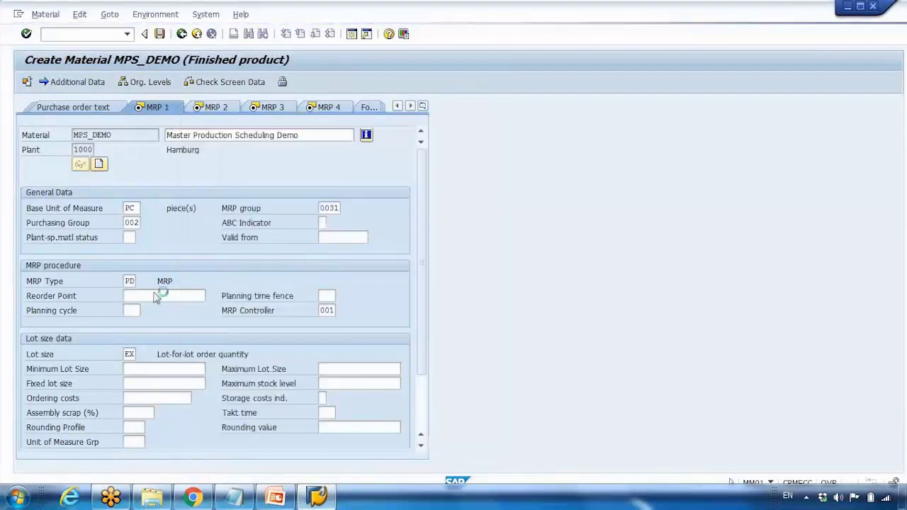
Advance through MRP 2–4, work scheduling, accounting and costing to the last data screen
key("Return")
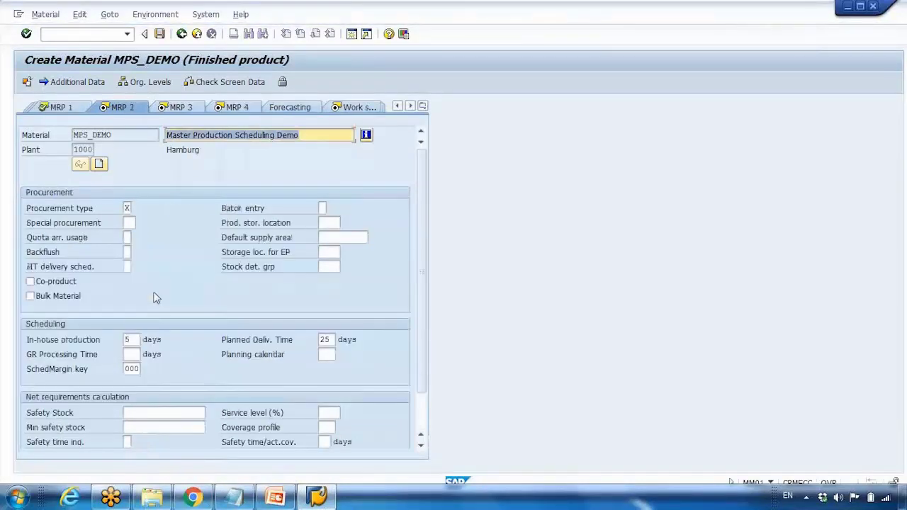
key("Return")
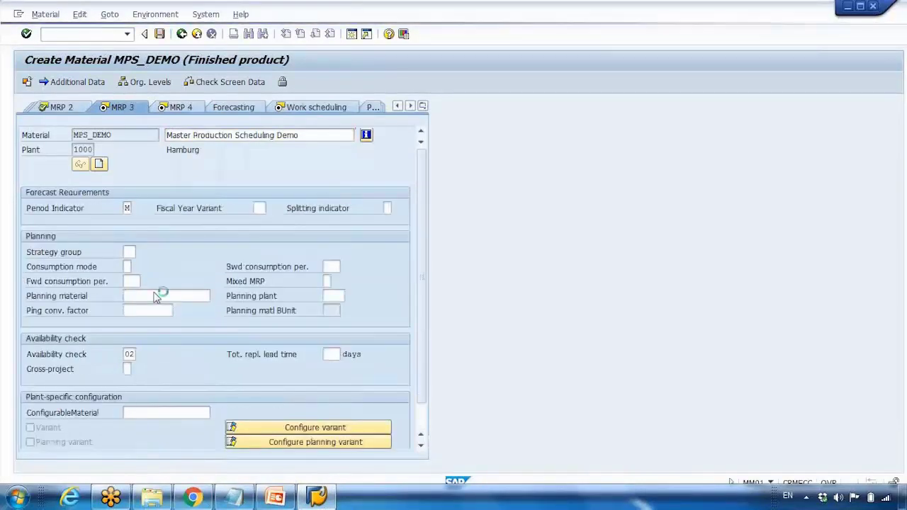
key("Return")
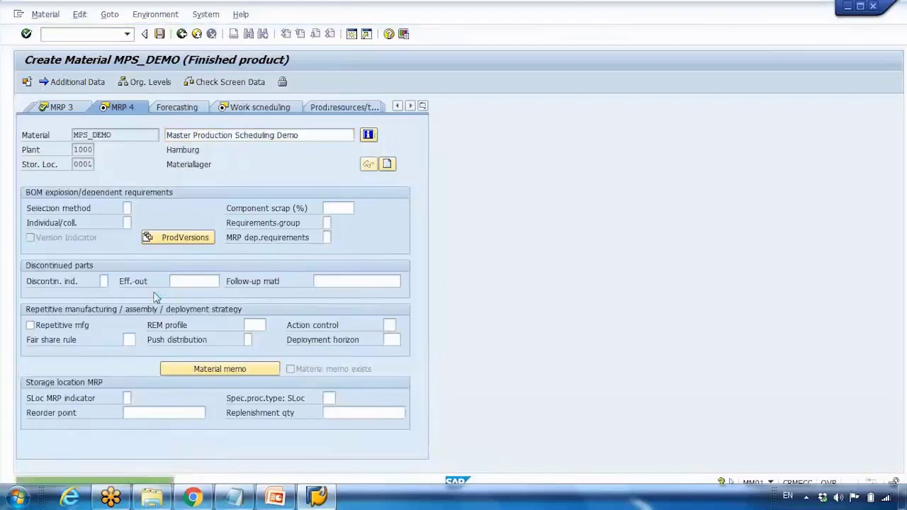
key("Return")
key("Return")
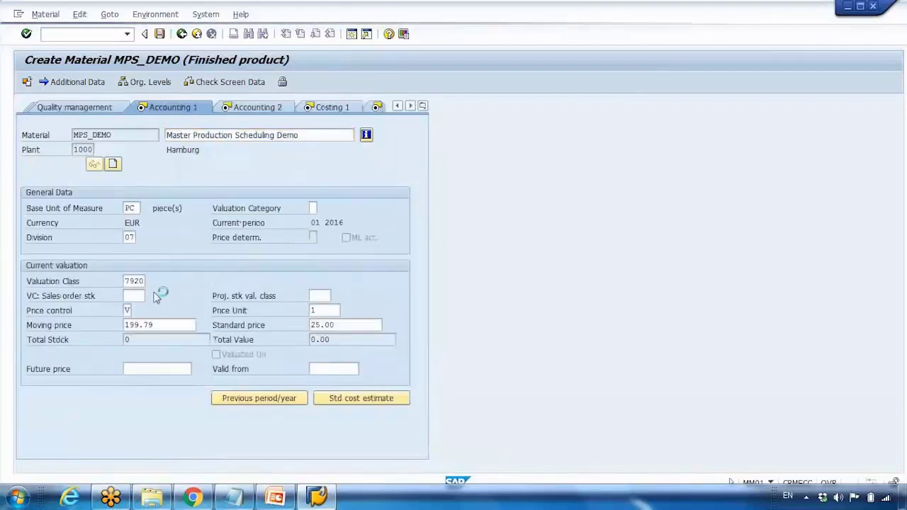
key("Return")
key("Return")
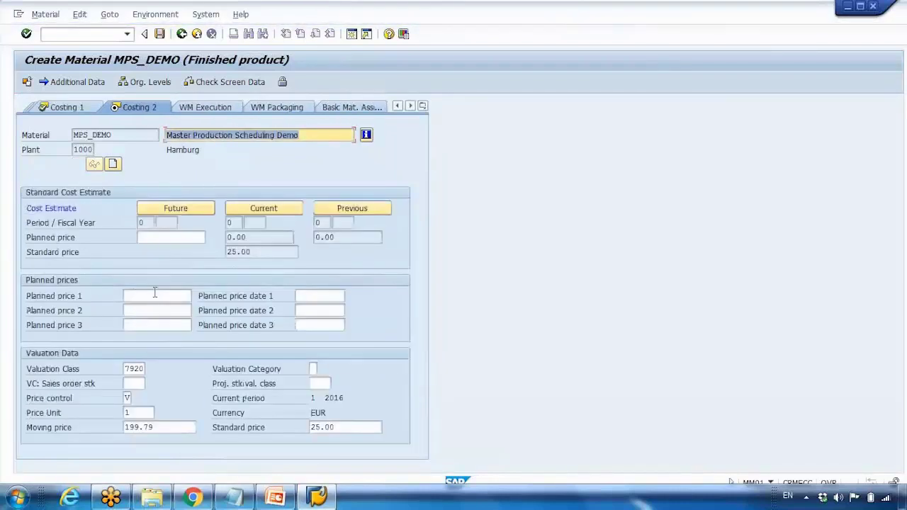
key("Return")
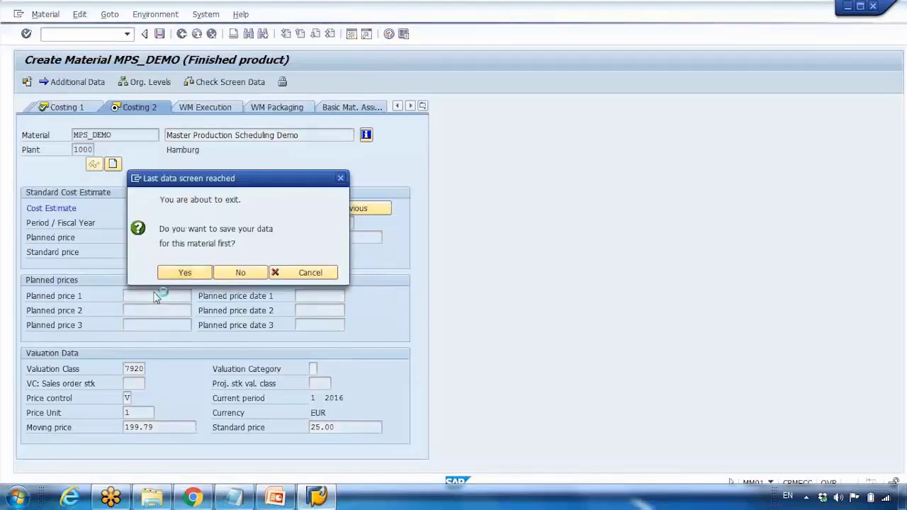
key("Return")
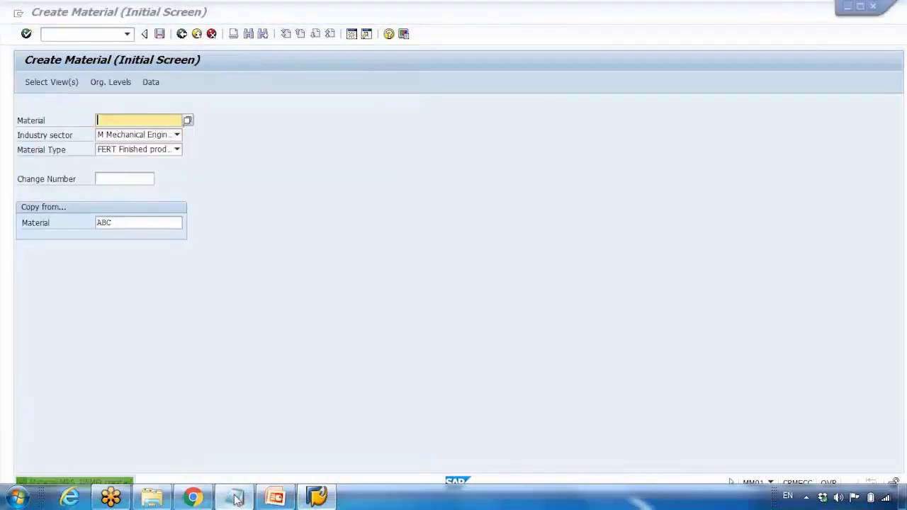
Write 'MPS_DEMO' in the Notepad notes and switch back to SAP's Create Material screen
left_click(233, 498)
type("M")
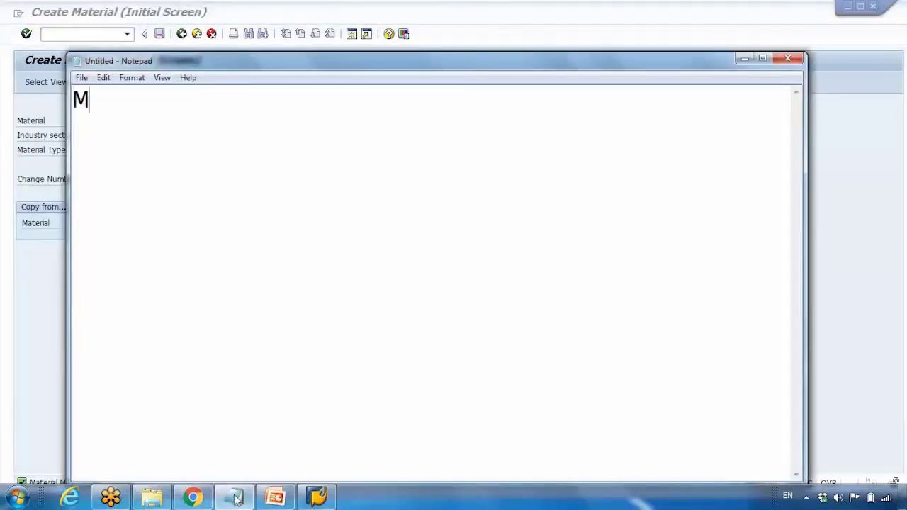
type("PS_DEMO")
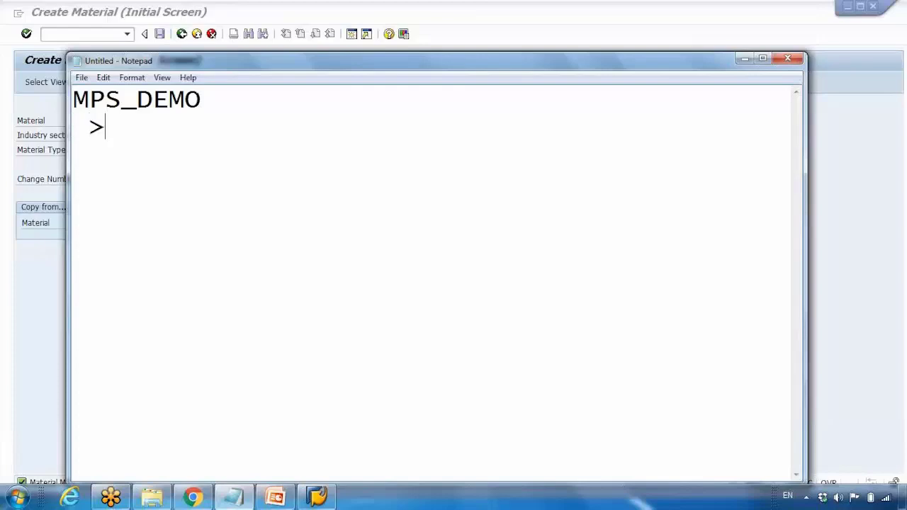
left_click(12, 293)
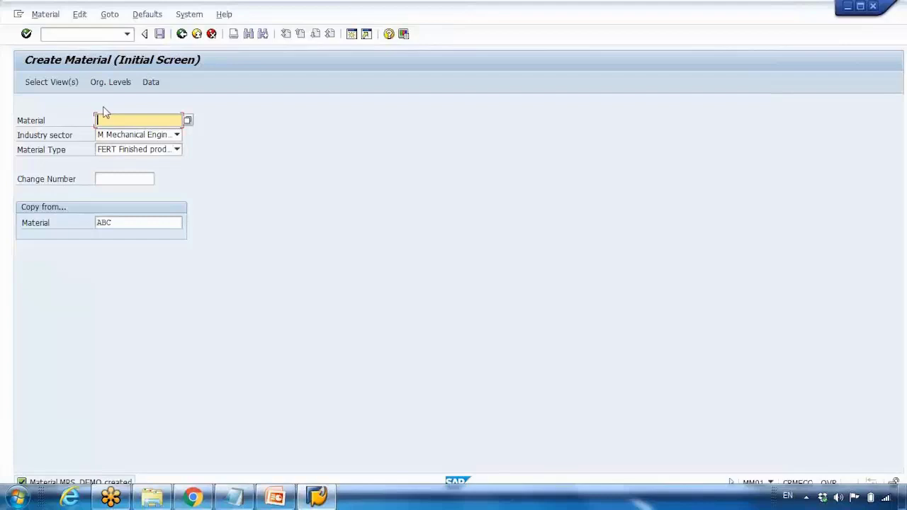
Start material MPS_BOM1, accepting the selected views and plant/sales organization levels
type("mps")
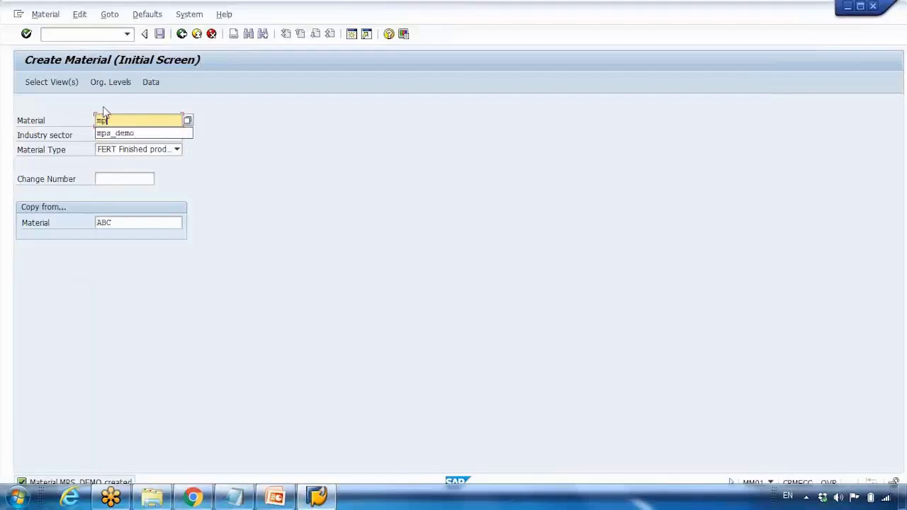
type("_nb")
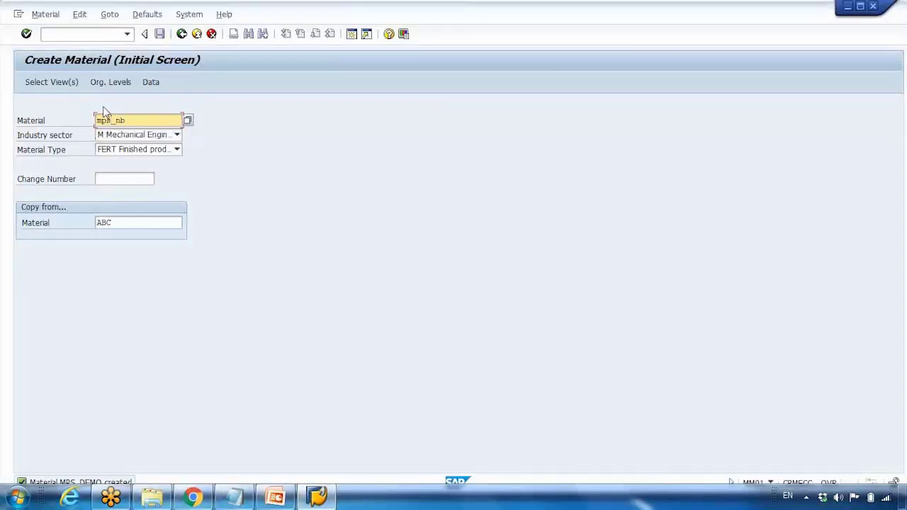
key("BackSpace")
key("BackSpace")
type("b")
key("Return")
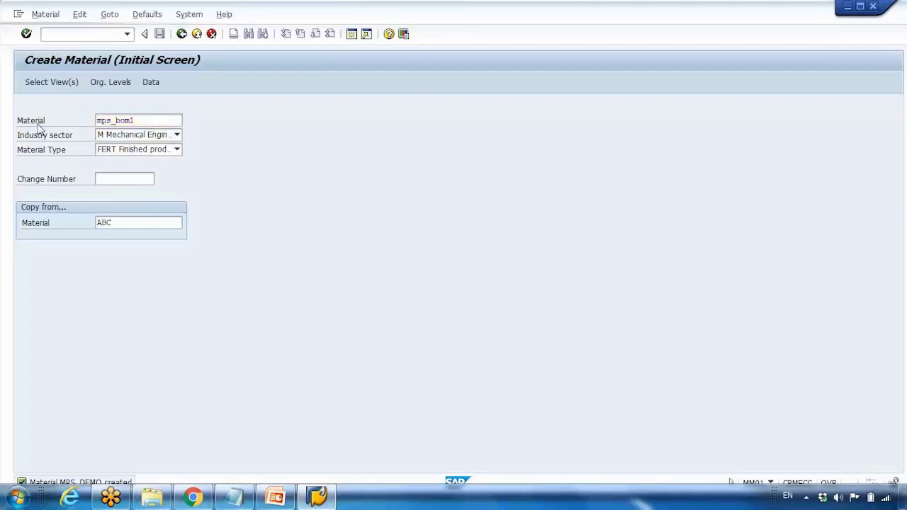
key("Return")
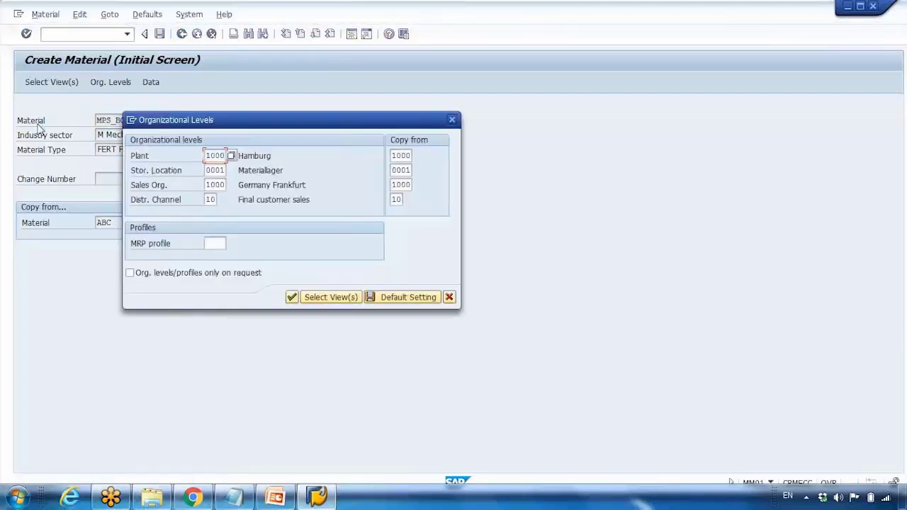
key("Return")
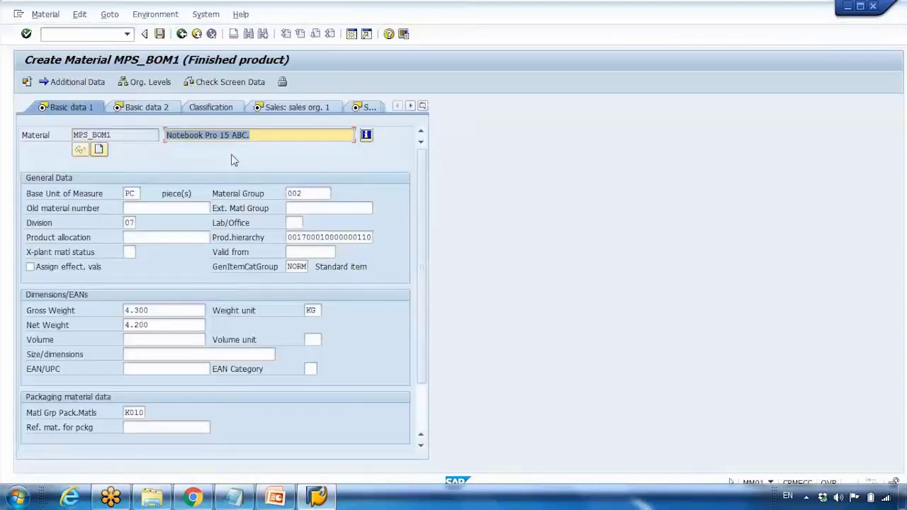
Describe MPS_BOM1 as 'MPS BOM item 1' and advance to its MRP 1 type PD
type("MPS BOM ite")
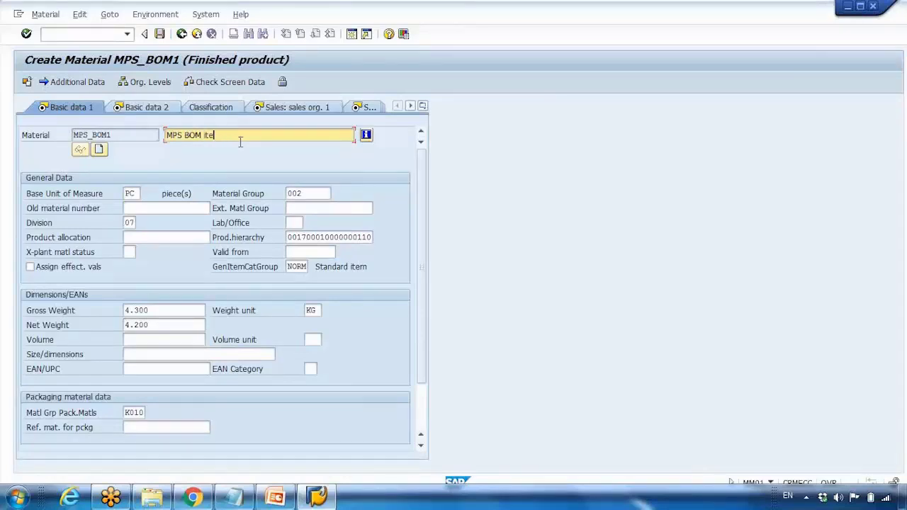
type("m 1")
key("Return")
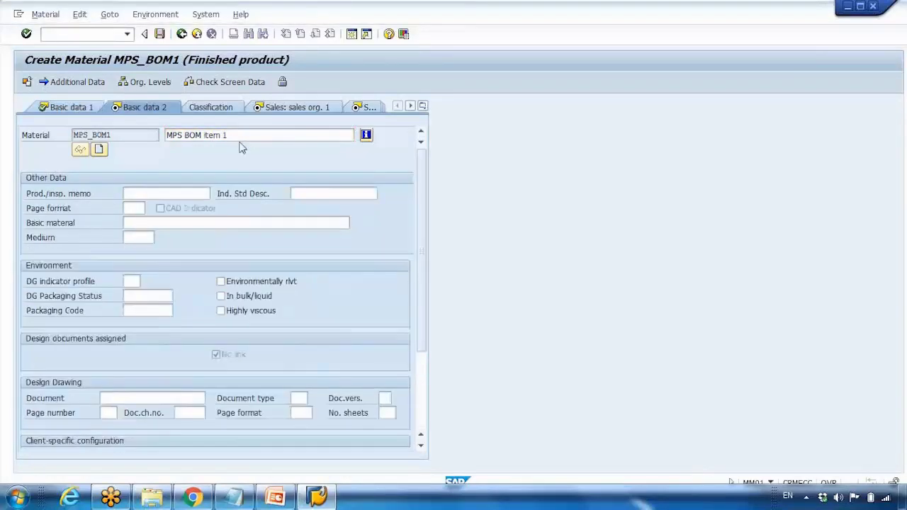
key("Return")
key("Return")
key("Return")
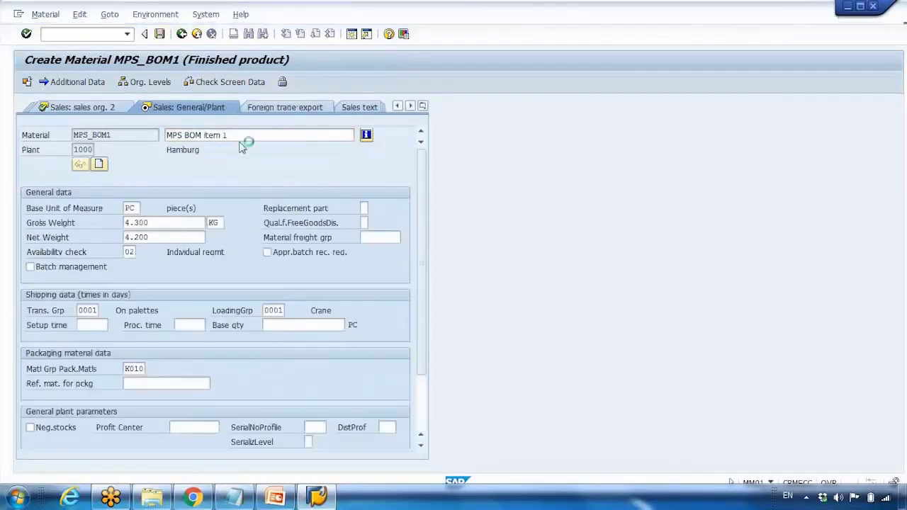
key("Return")
key("Return")
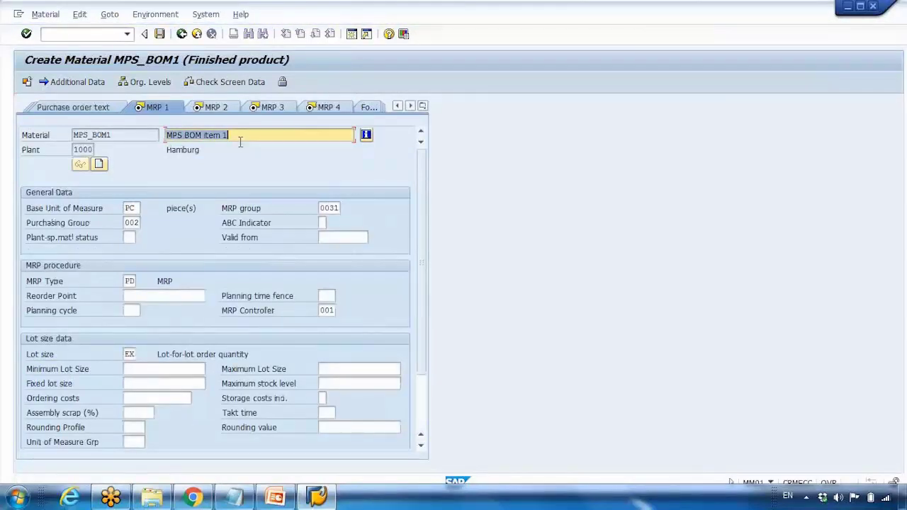
left_click(129, 282)
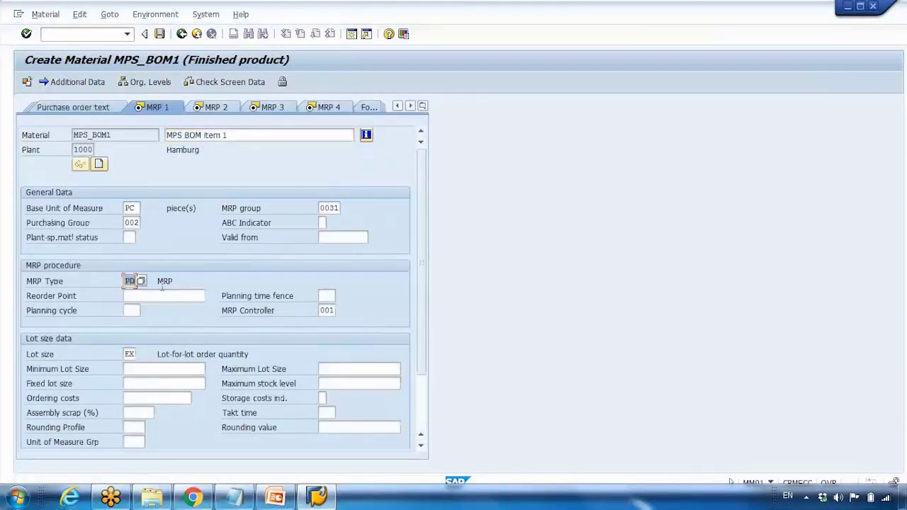
Check the MPS_DEMO entry in the Notepad notes, then return to the SAP material screen
left_click(234, 498)
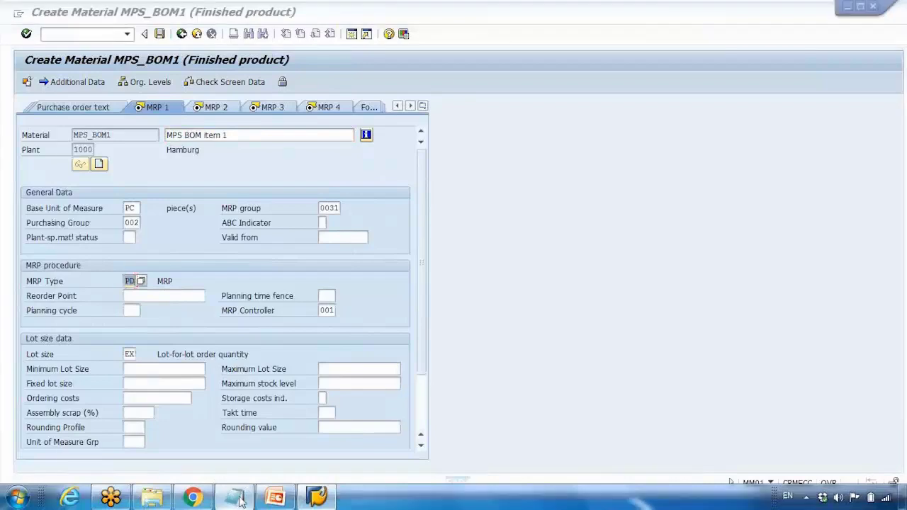
left_click_drag(74, 100, 186, 117)
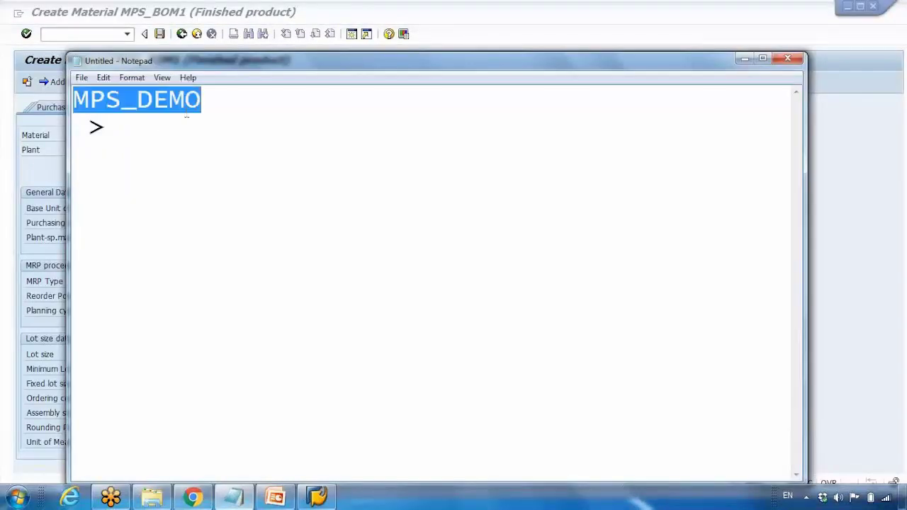
left_click(194, 131)
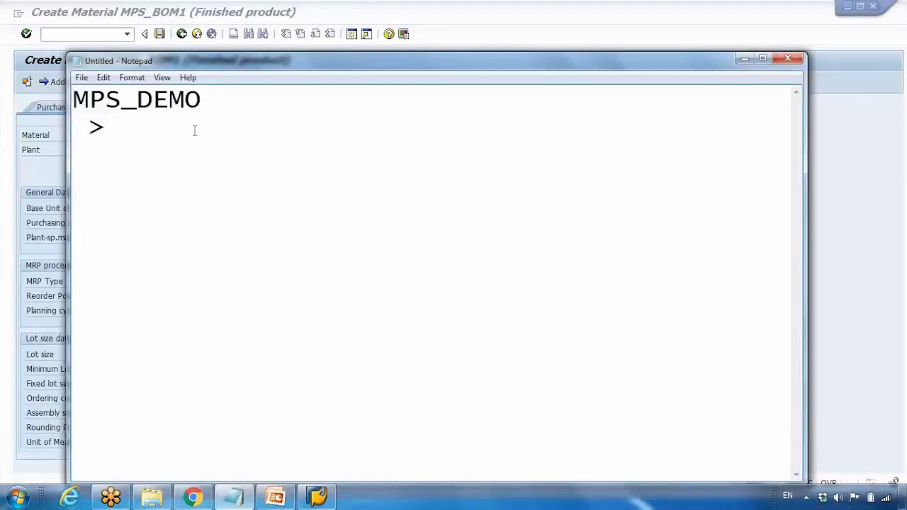
left_click(40, 178)
Step through MRP 2 to Costing 2 and confirm saving MPS_BOM1
key("Return")
key("Return")
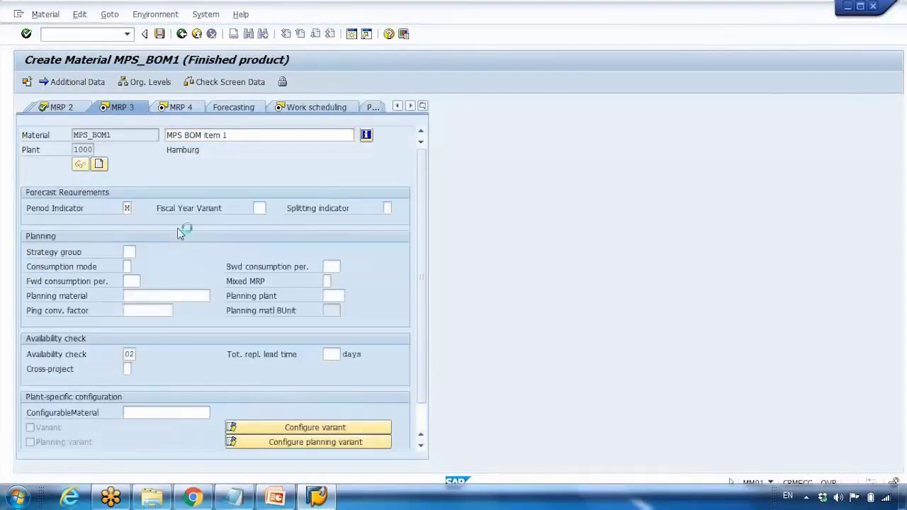
key("Return")
key("Return")
key("Return")
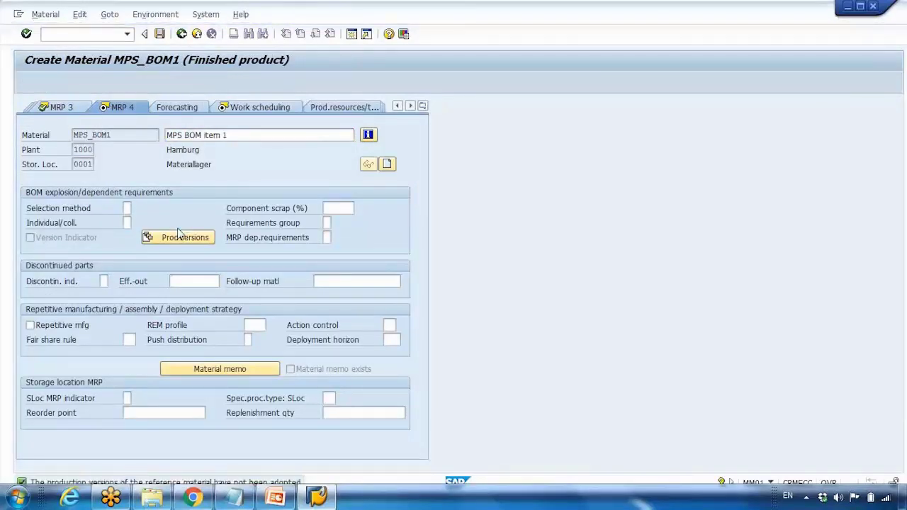
key("Return")
key("Return")
key("Return")
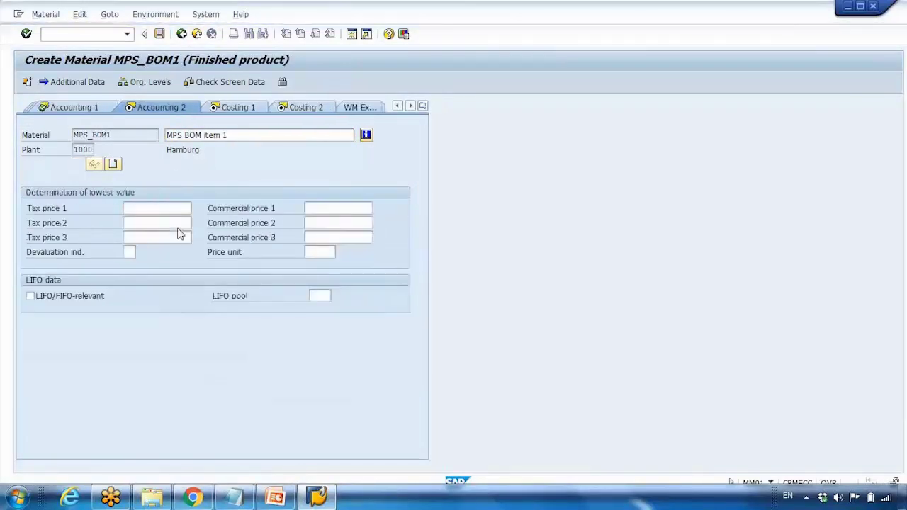
key("Return")
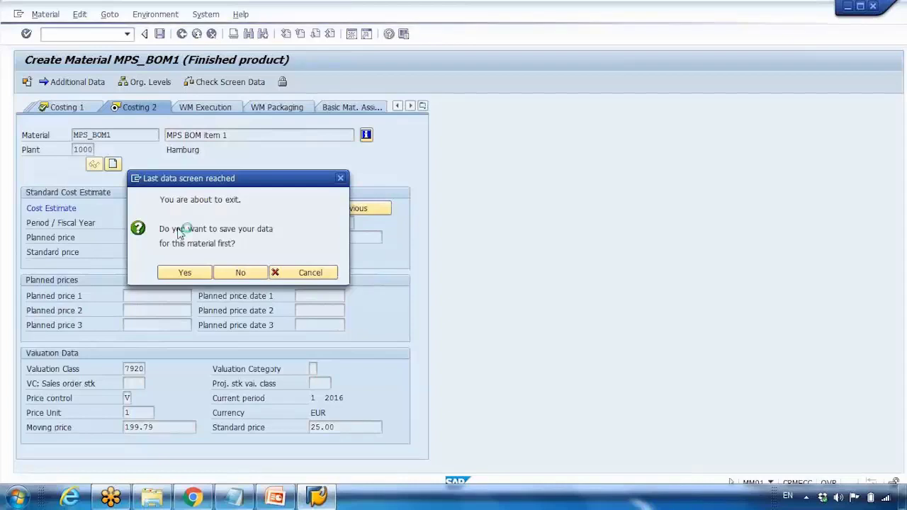
key("Return")
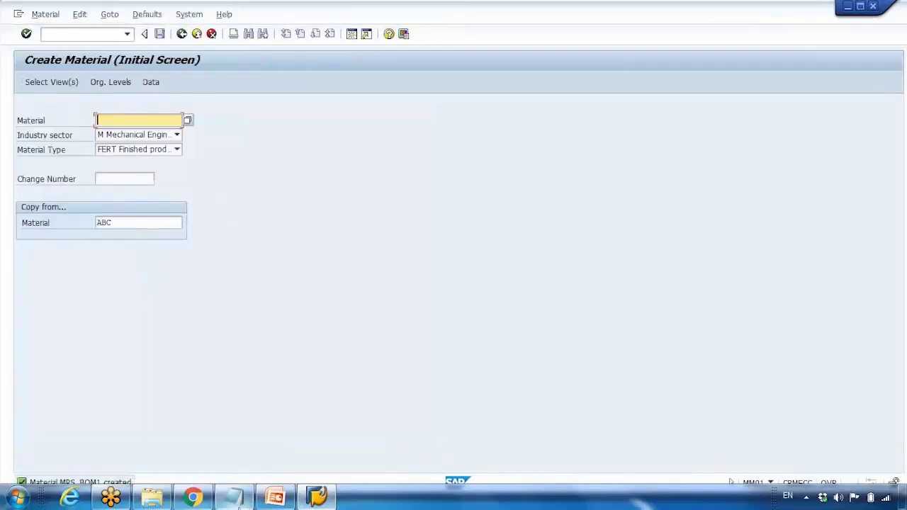
Add the line 'MPS_BOM1(MPS item)' to the Notepad notes
left_click(241, 501)
type("MP")
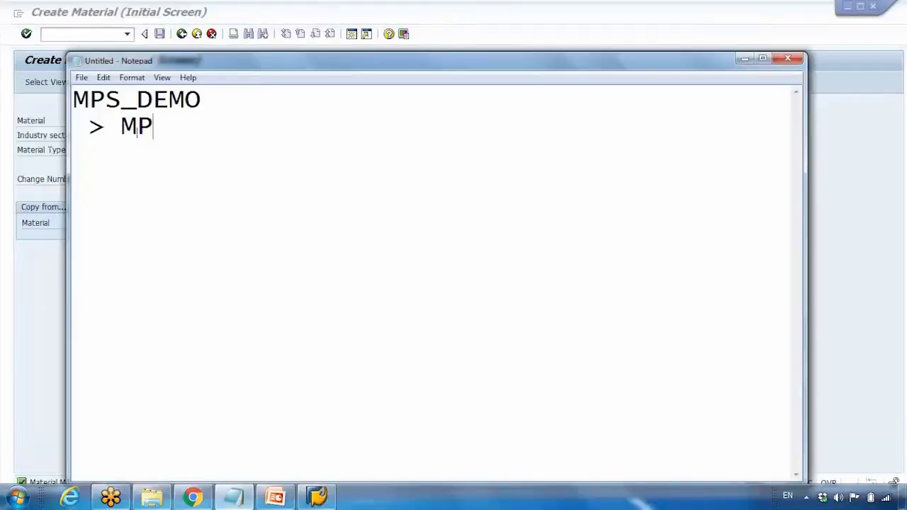
type("S_BP")
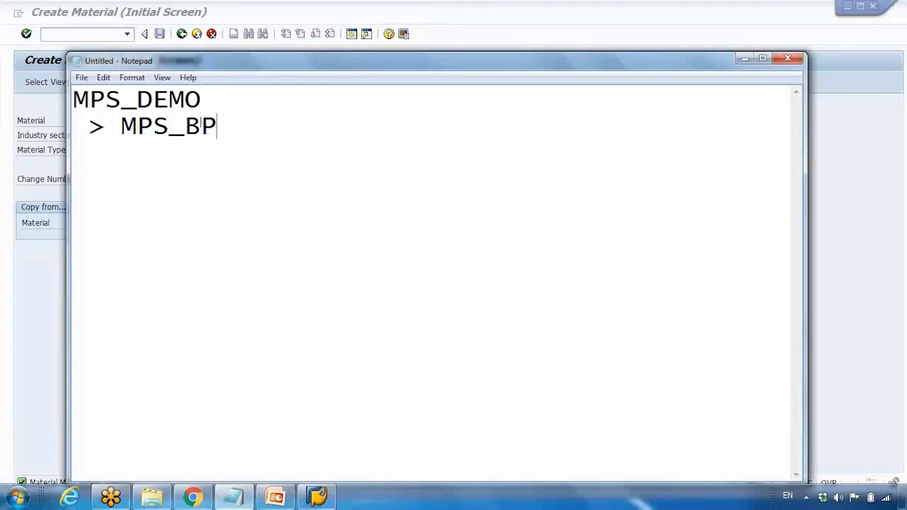
key("BackSpace")
type("OM1")
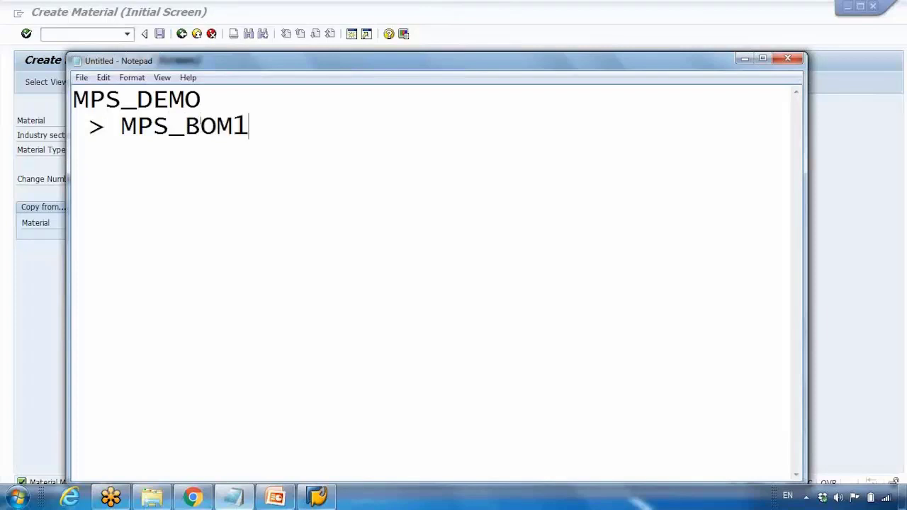
type("(MPS item)")
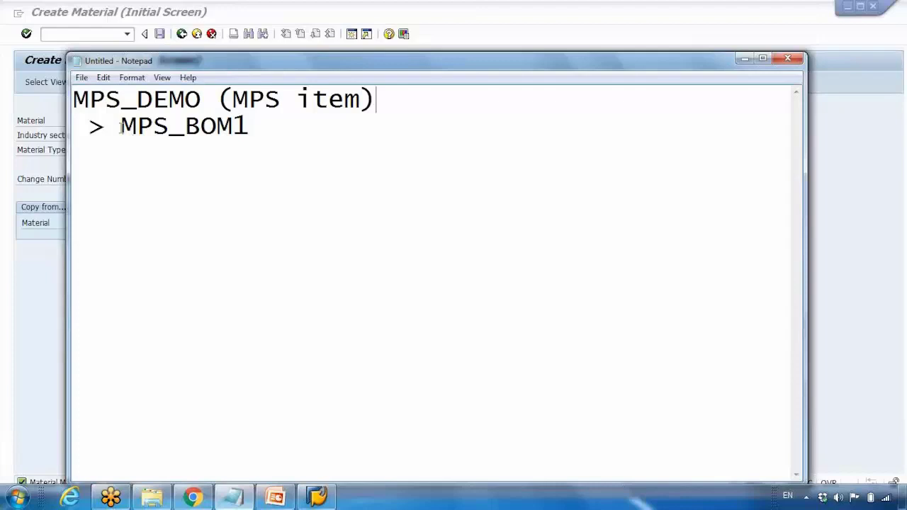
Label MPS_BOM1 '(MRP item)' and MPS_DEMO the MPS item, then return to SAP
left_click_drag(120, 127, 241, 123)
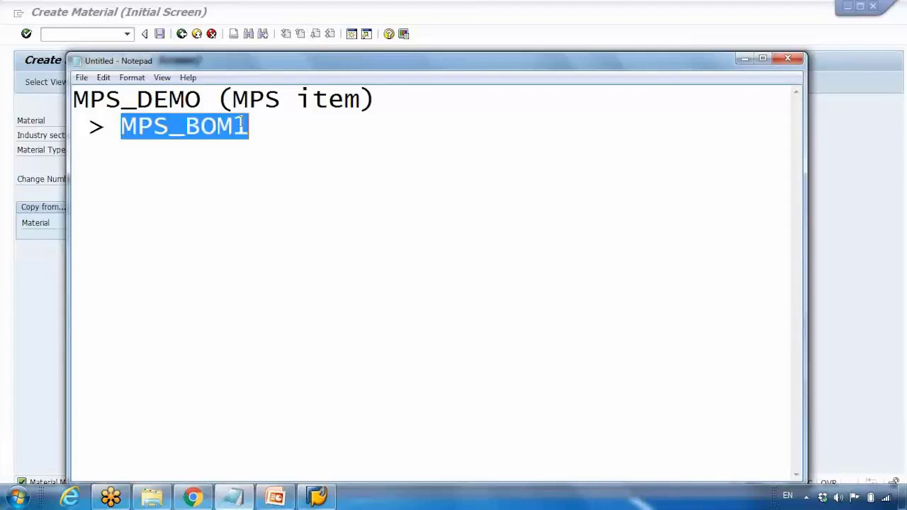
left_click(288, 131)
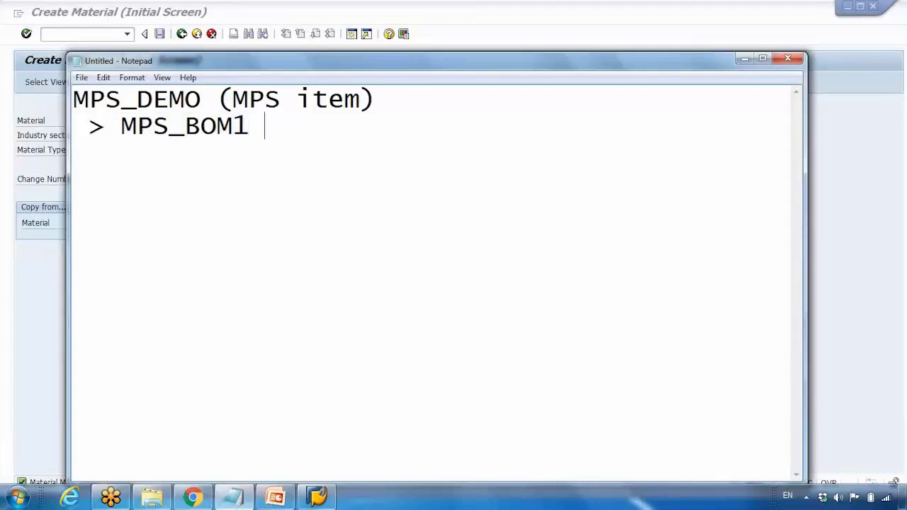
type("(MR")
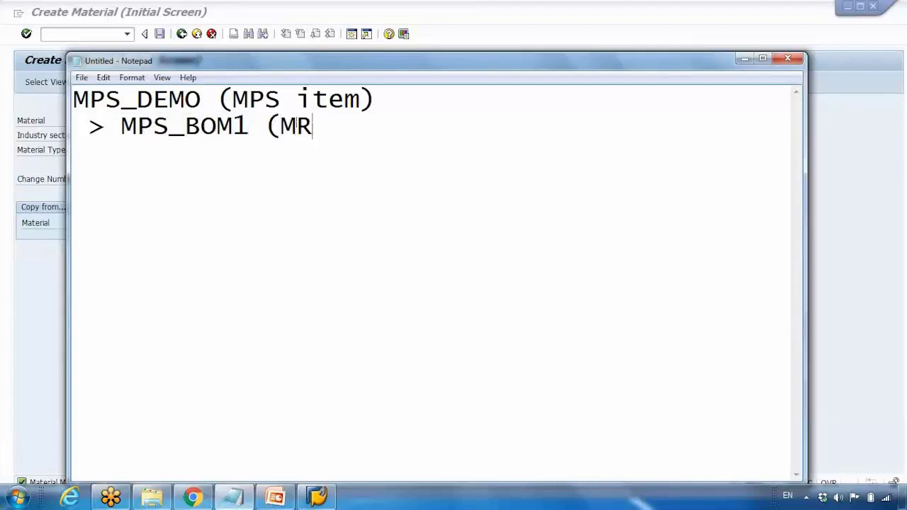
type("P item")
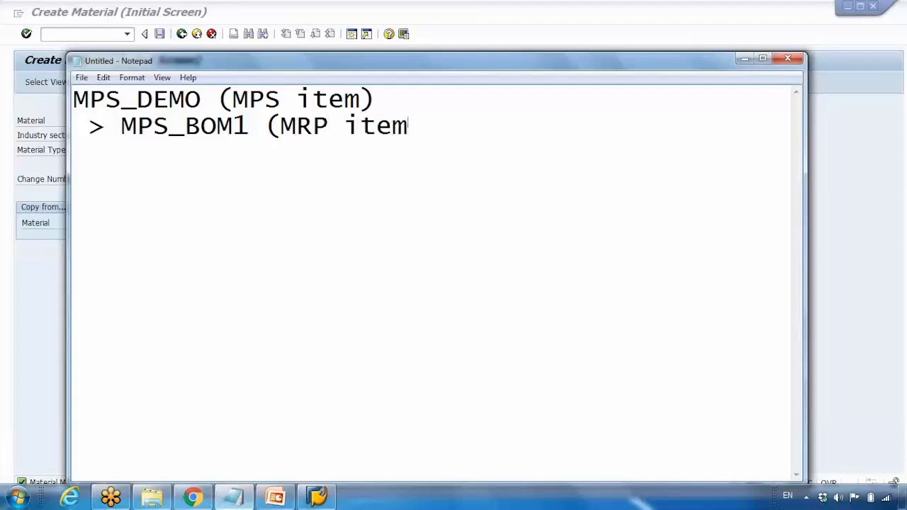
type(")")
left_click_drag(232, 100, 318, 98)
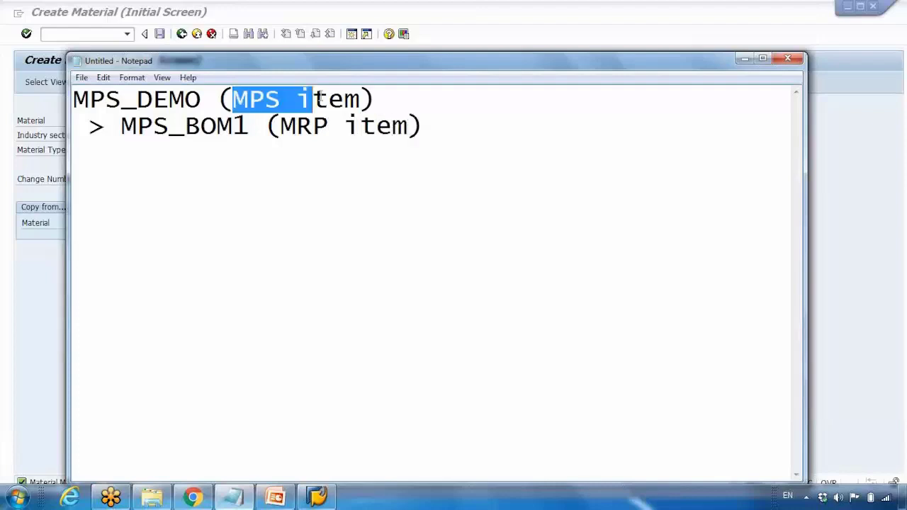
left_click_drag(74, 99, 201, 99)
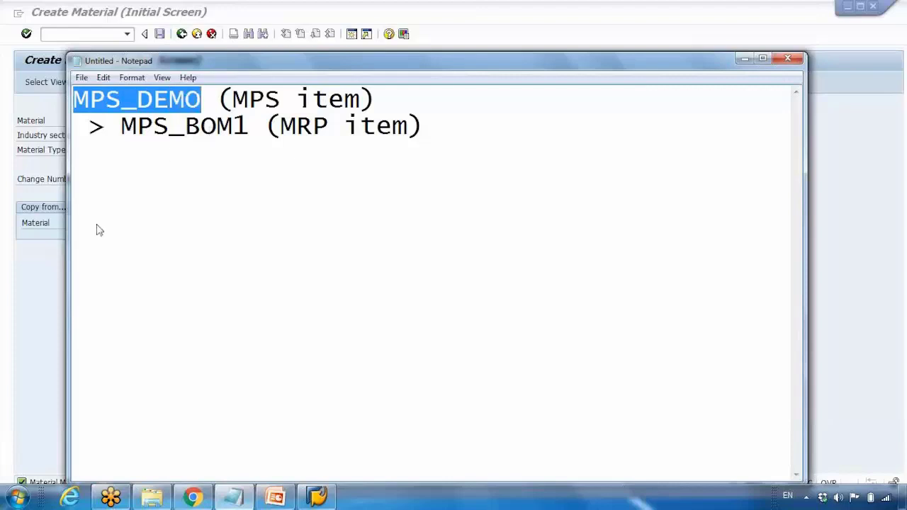
key("alt+Tab")
left_click(126, 37)
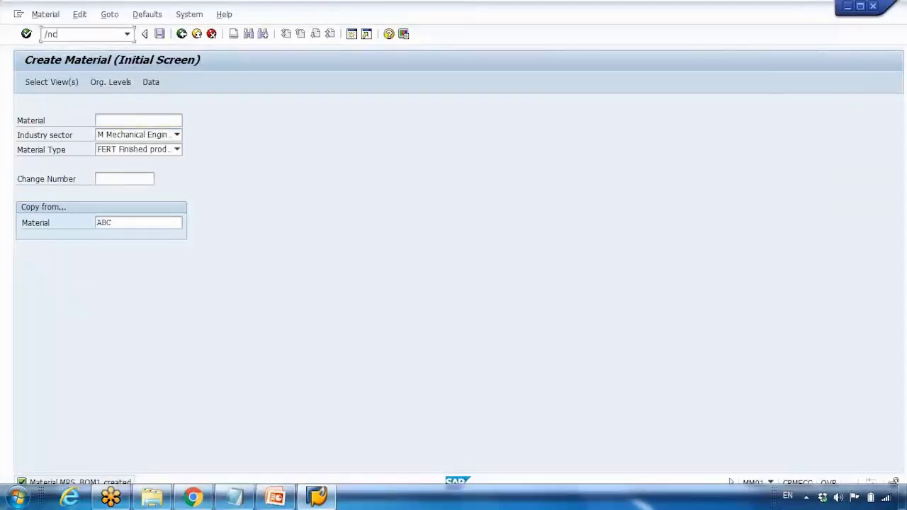
Start a CS01 BOM for MPS_DEMO in plant 1000, abandoning an empty MPS_BOM1 BOM
type("/ncs01")
key("Return")
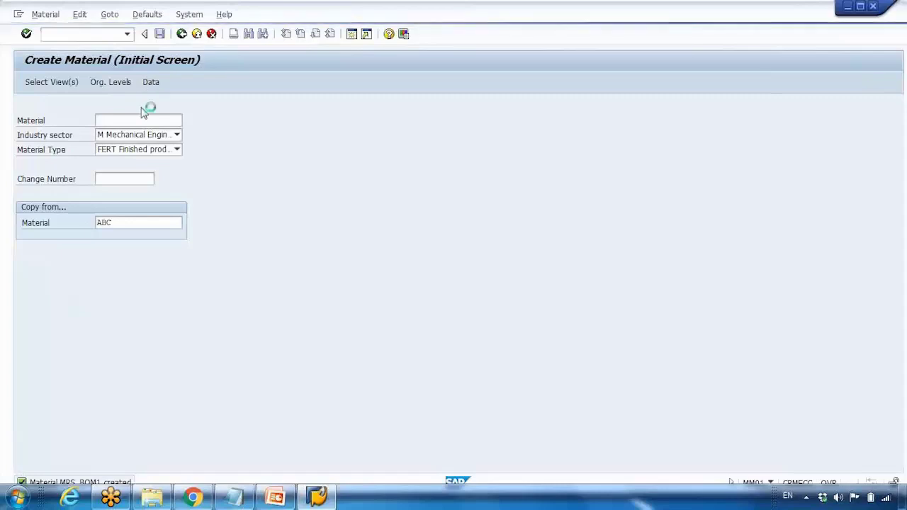
left_click(112, 154)
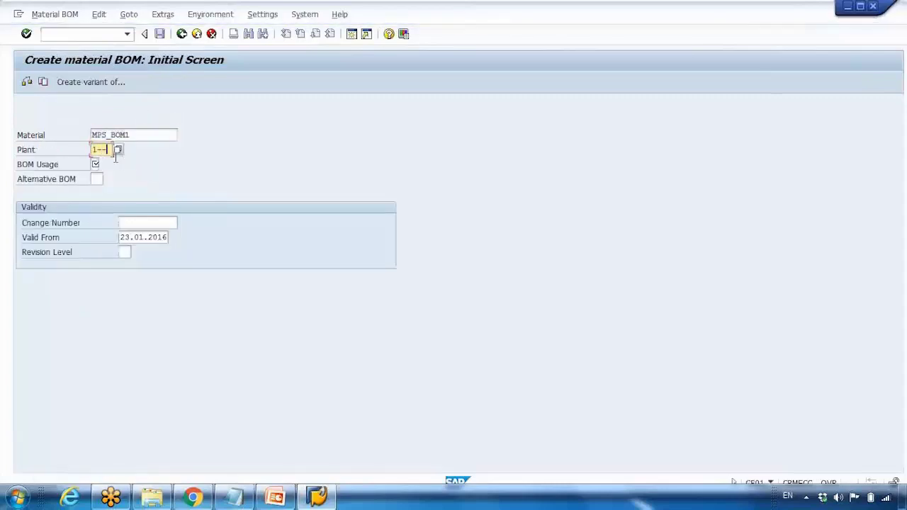
key("BackSpace")
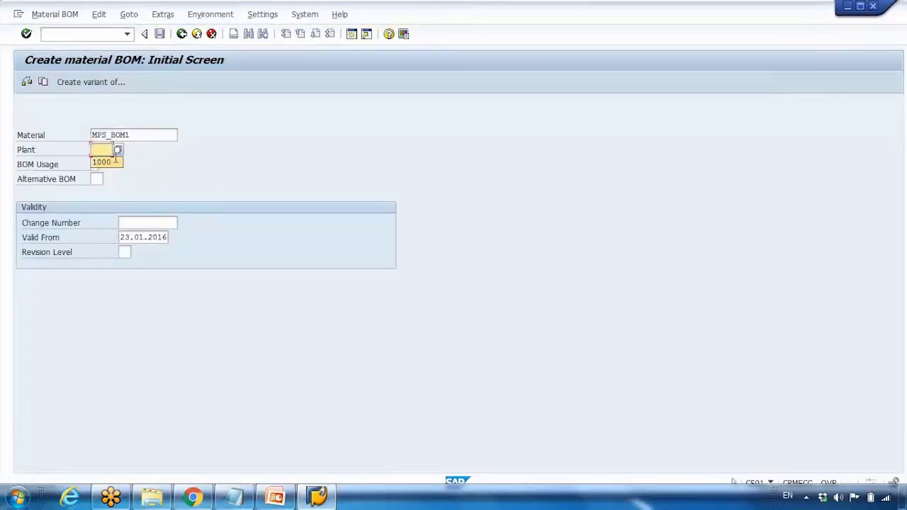
left_click(106, 161)
key("Return")
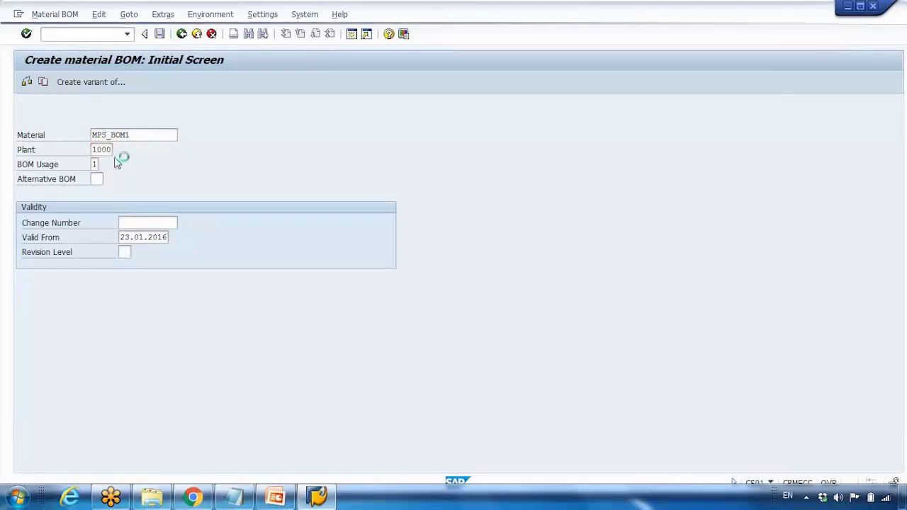
left_click(181, 33)
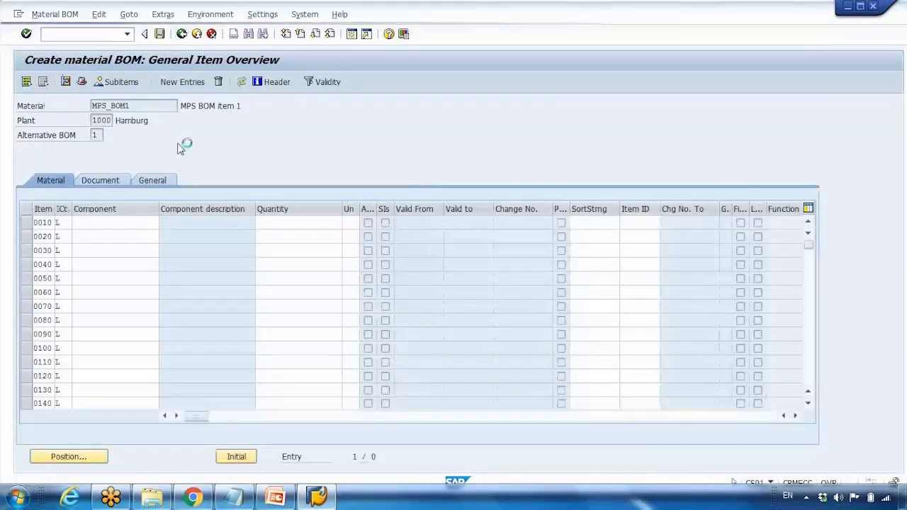
left_click(238, 243)
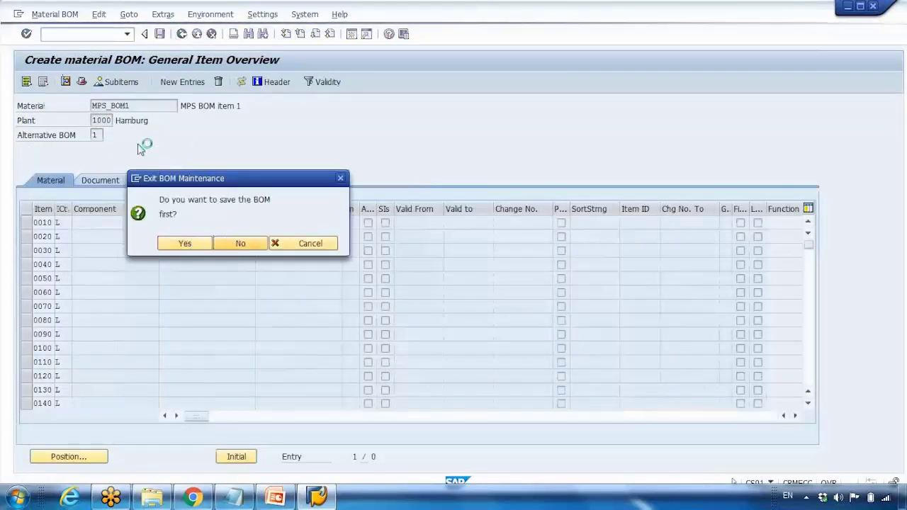
key("Return")
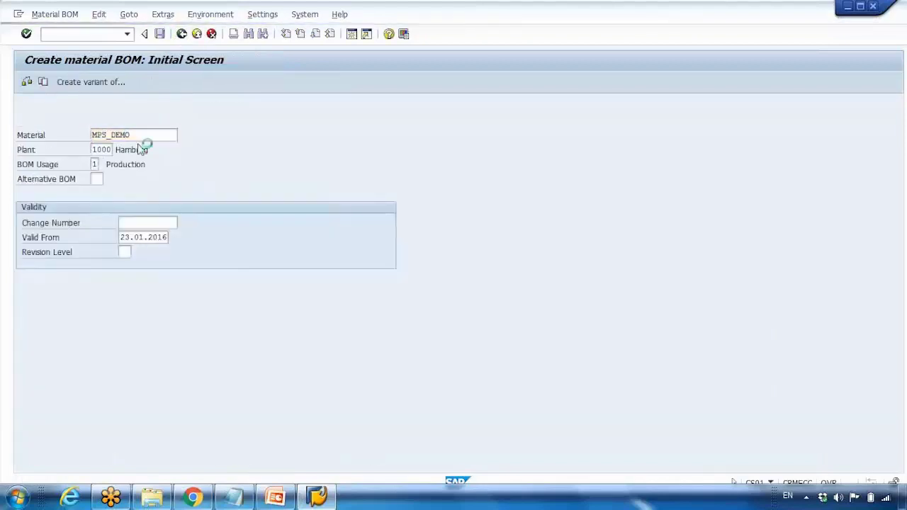
Enter component MPS_BOM1 with quantity 10 in BOM item 0010
left_click(116, 221)
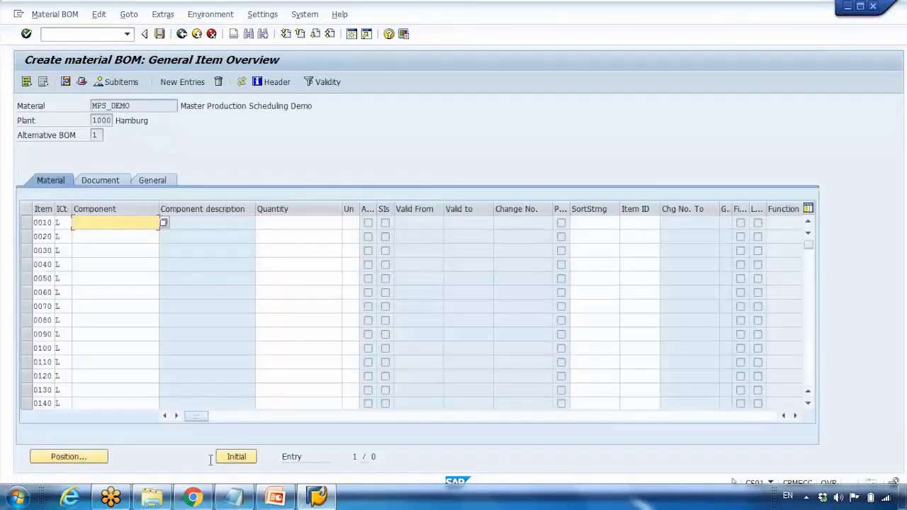
left_click(233, 497)
left_click(234, 497)
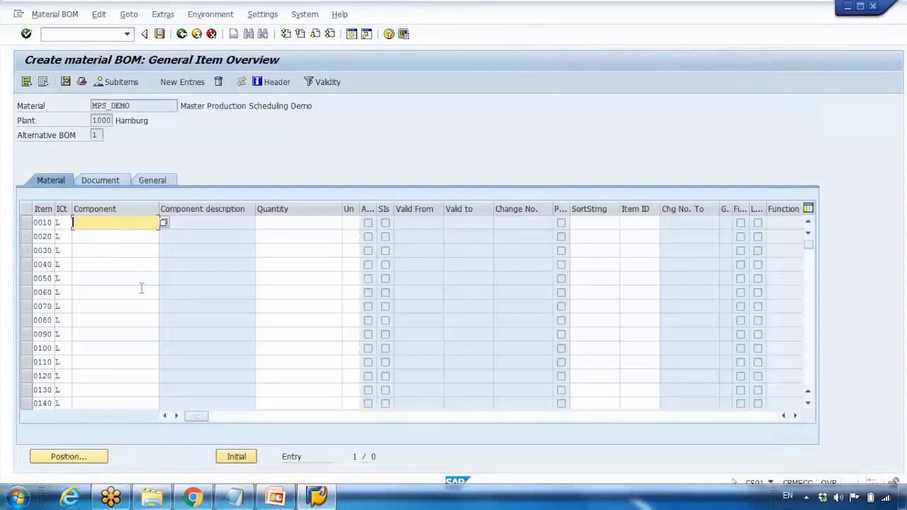
type("MPS_DEMO")
key("shift+Left")
key("shift+Left")
key("shift+Left")
key("shift+Left")
type("bom1")
key("Tab")
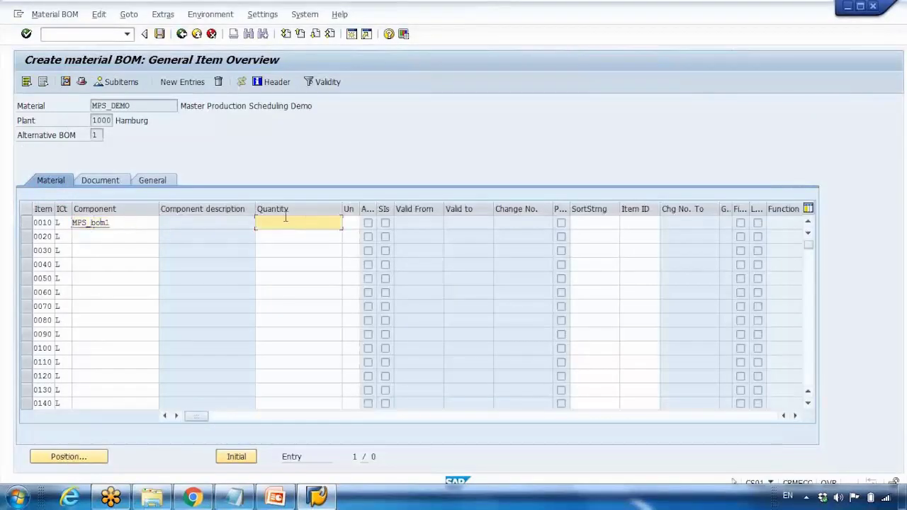
type("10")
key("Return")
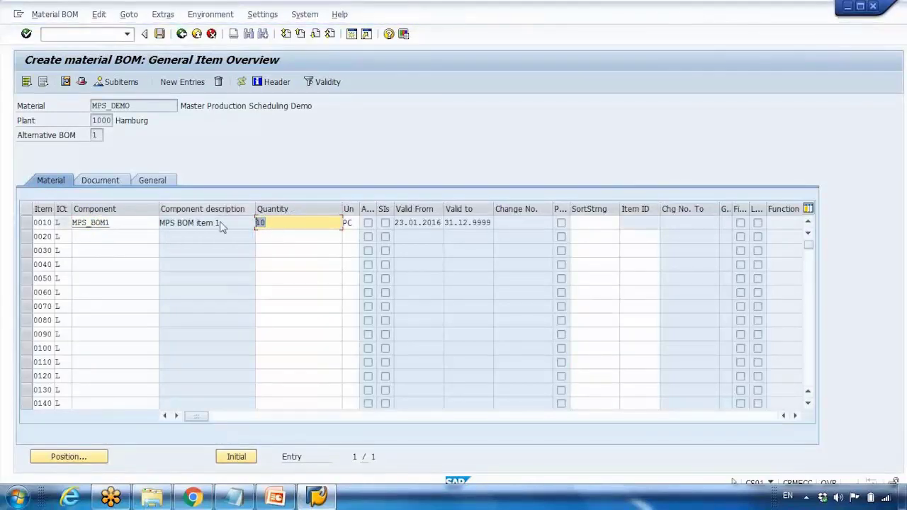
Check the BOM header base quantity, save the MPS_DEMO BOM, and bring up the notes
left_click(82, 83)
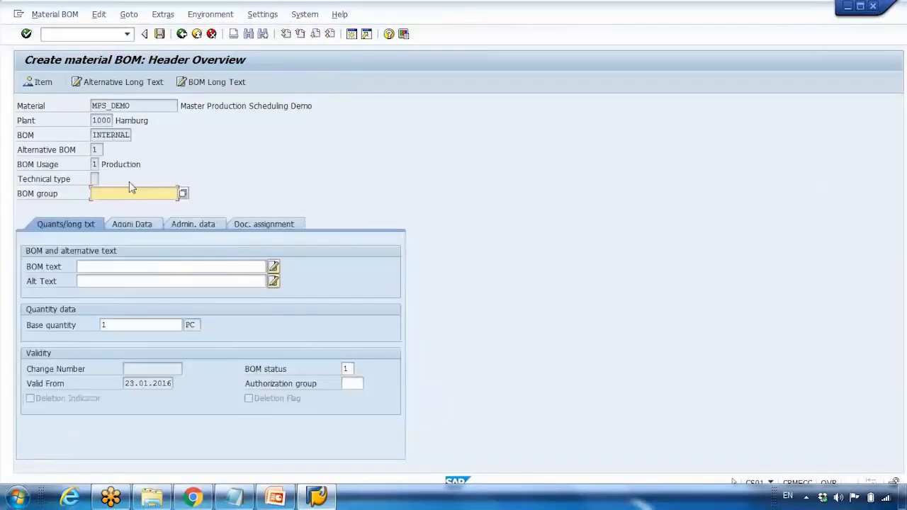
left_click(104, 325)
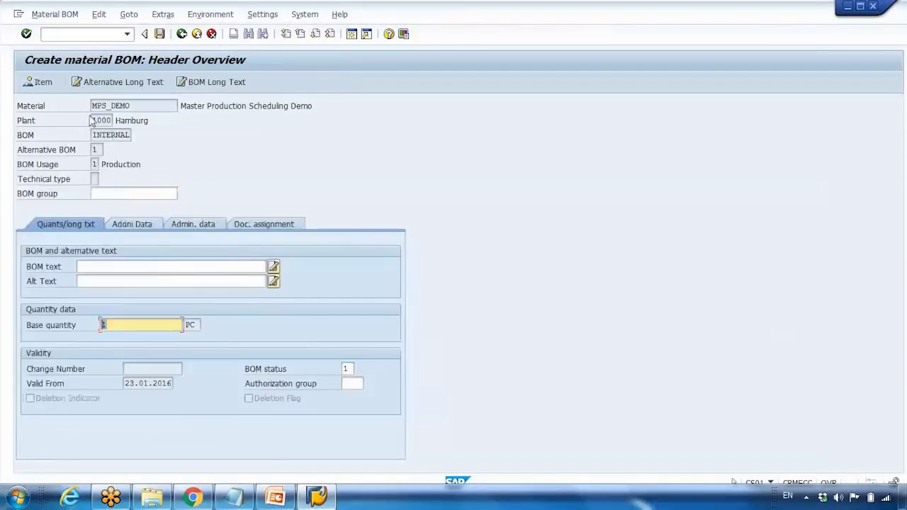
left_click(38, 82)
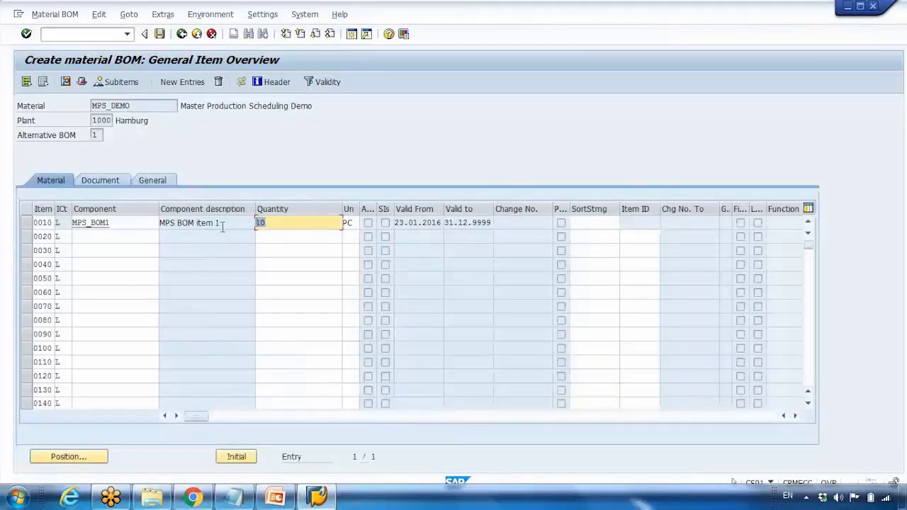
left_click(159, 33)
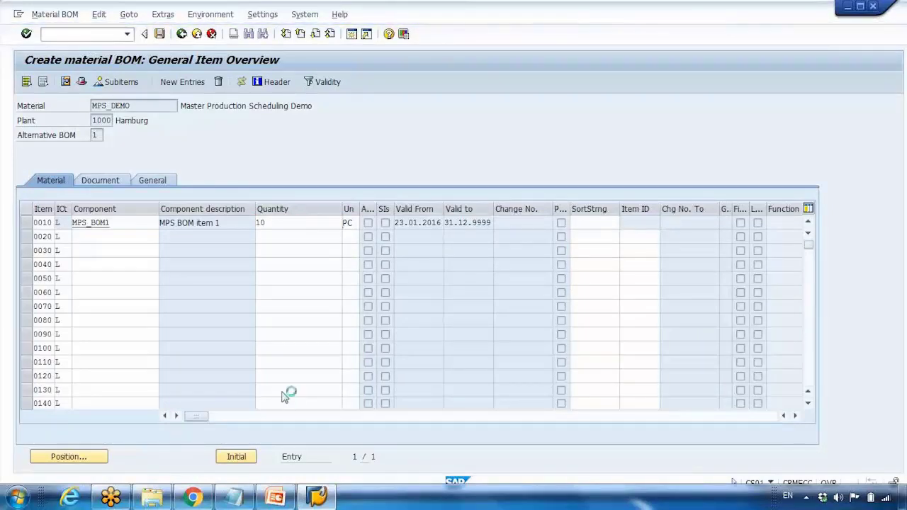
left_click(233, 496)
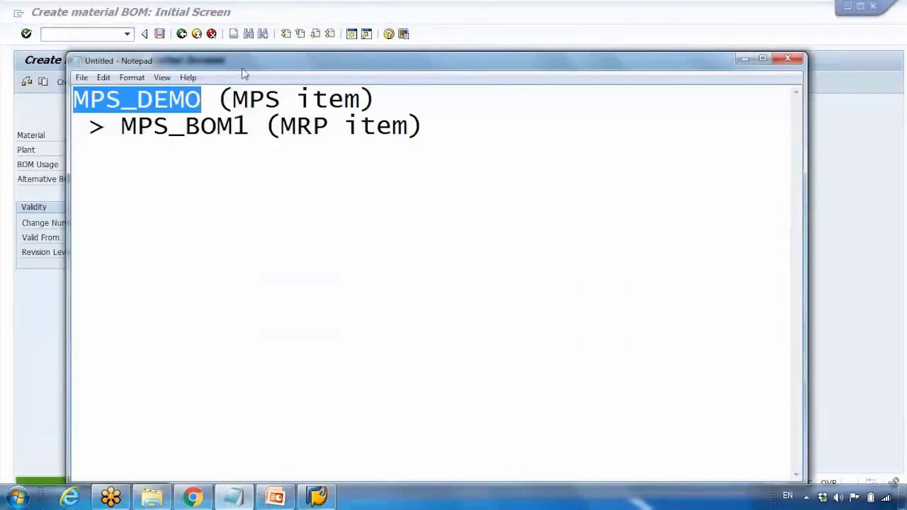
left_click_drag(244, 62, 404, 53)
left_click_drag(236, 86, 282, 88)
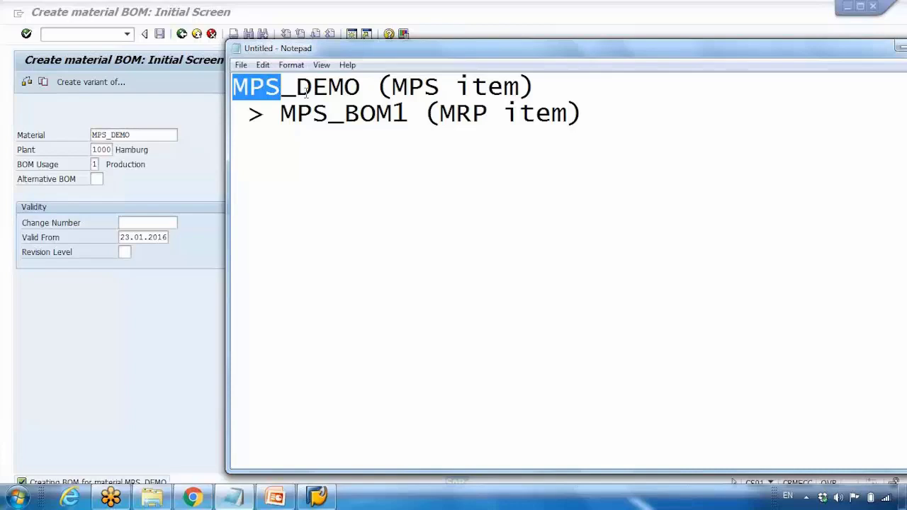
left_click(234, 86)
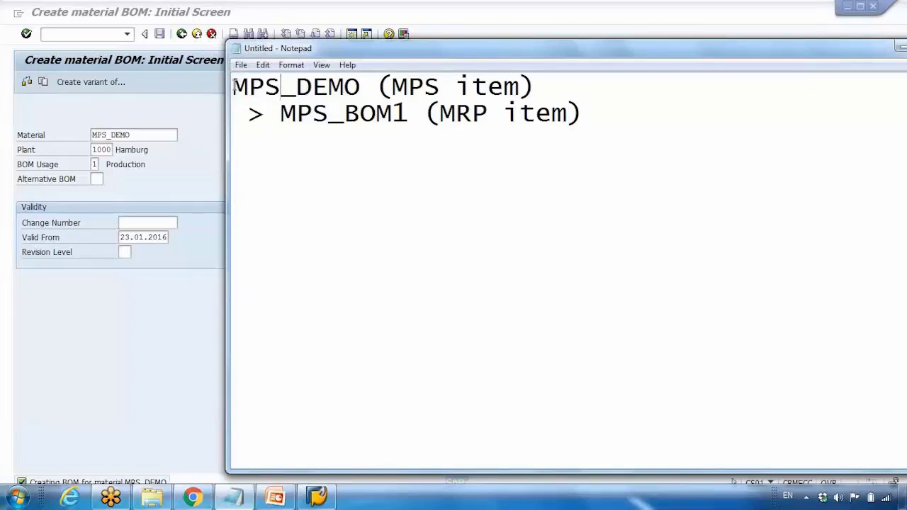
left_click_drag(234, 86, 301, 87)
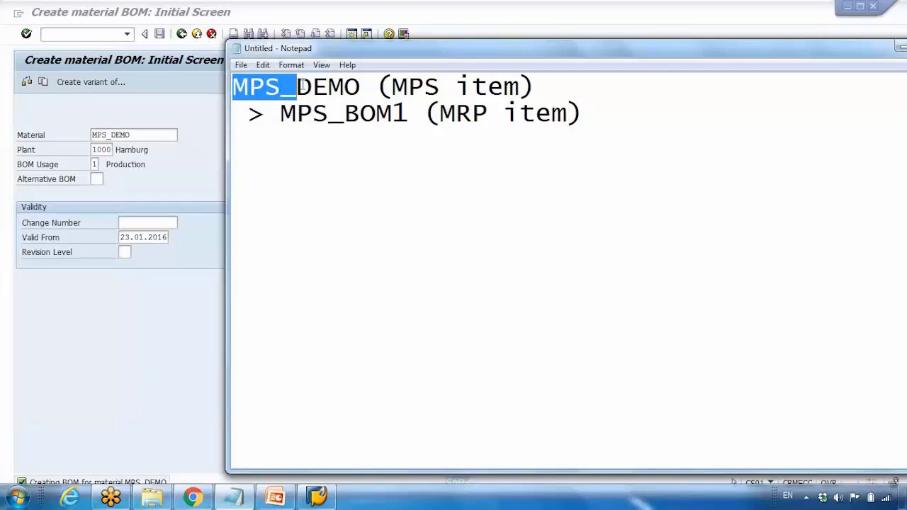
left_click(189, 119)
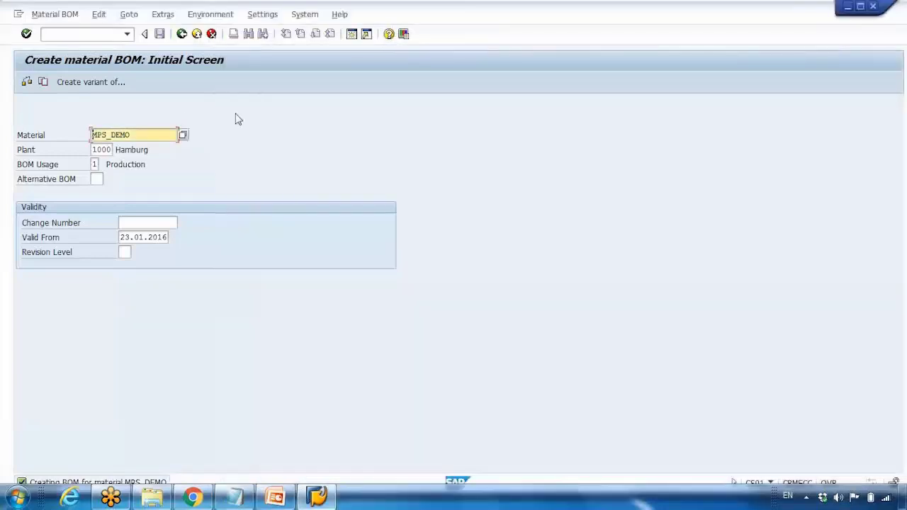
left_click(236, 498)
Add 'MD41 - single level item' and 'MD40 - like MD01 - complete MPS' to the notes, then return to SAP
left_click(595, 129)
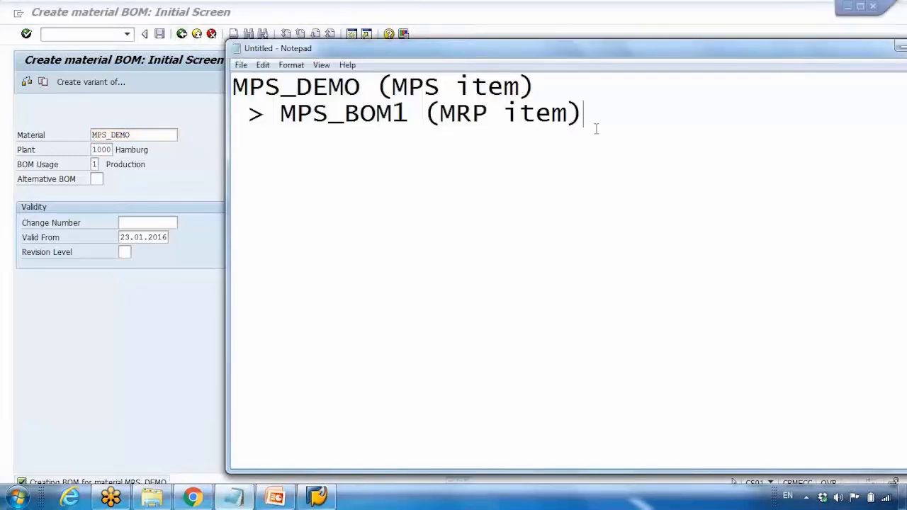
type("MD4")
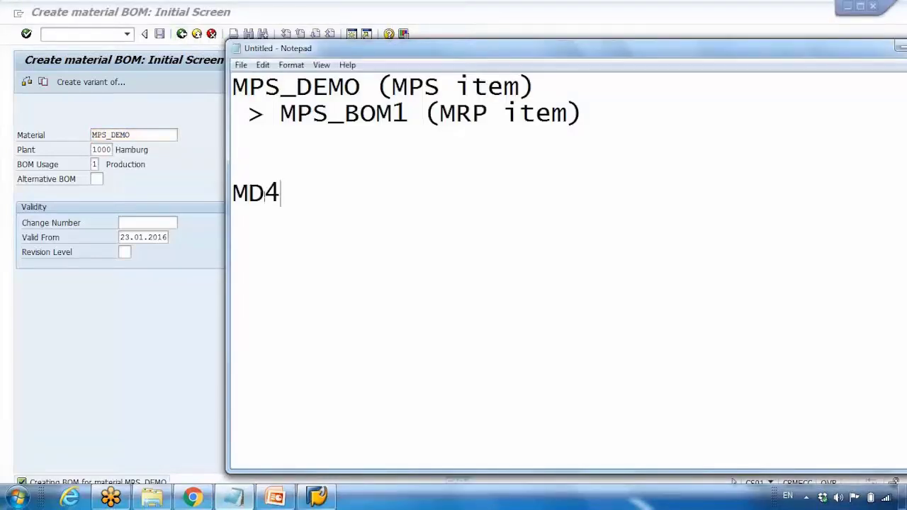
type("1 - single")
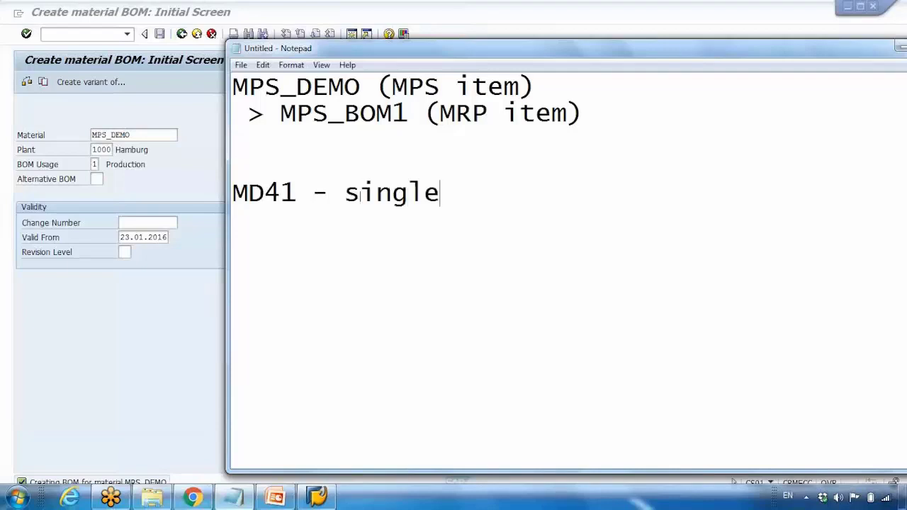
type(" level it")
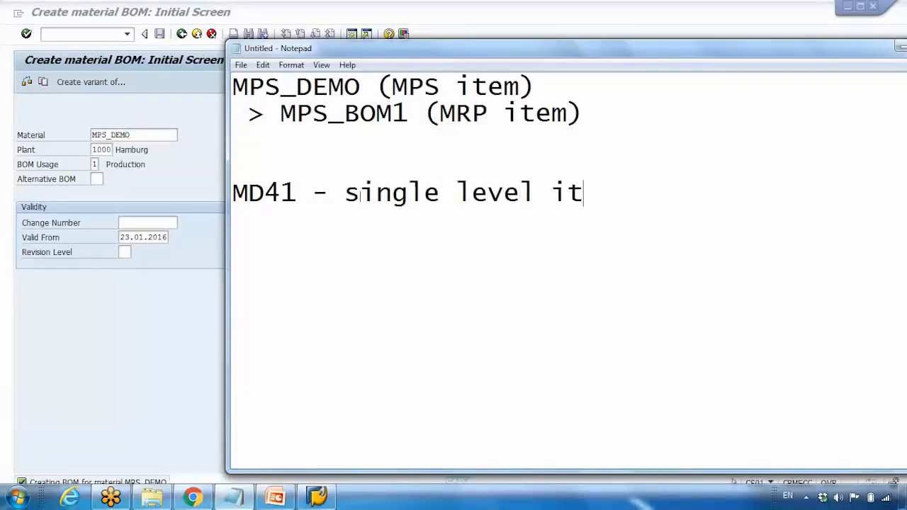
type("em MD")
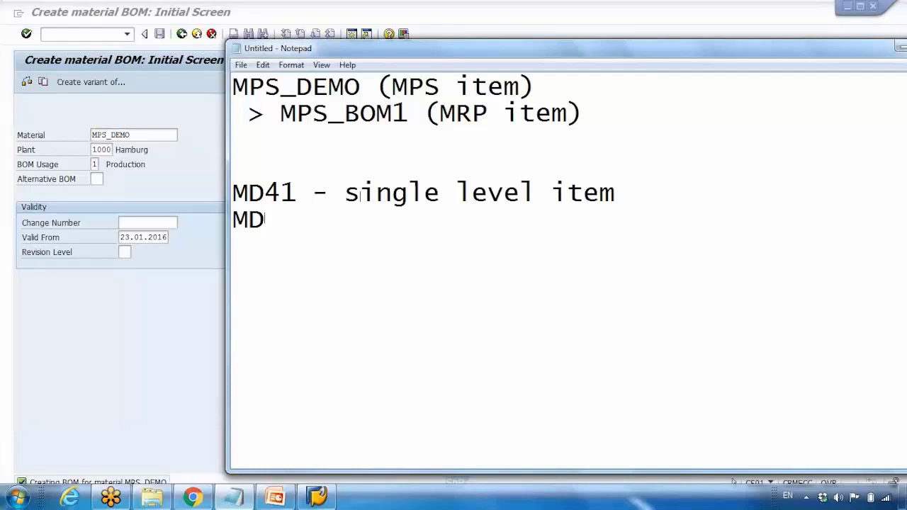
type("40 - ")
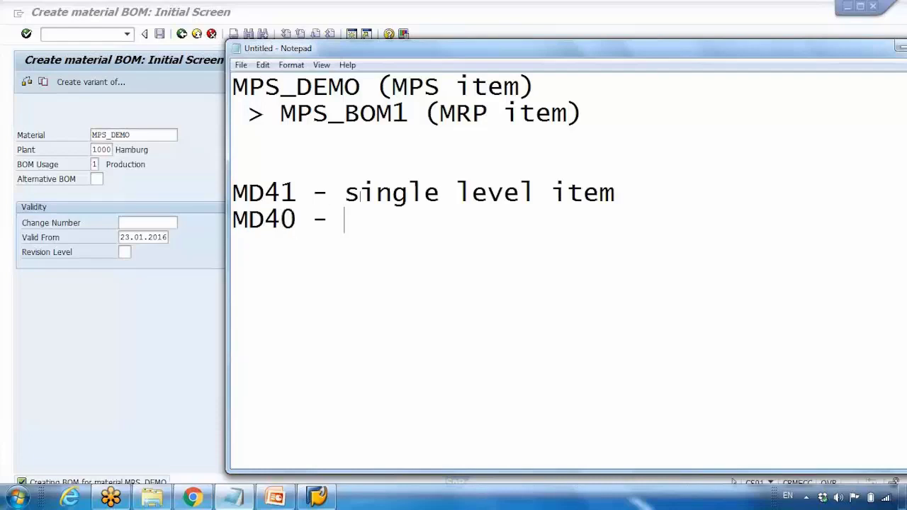
type("like MD01")
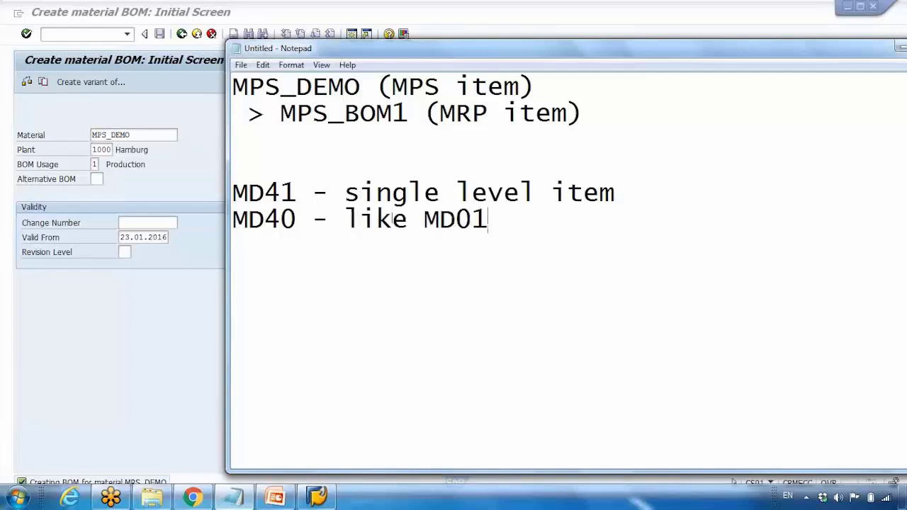
type(" - comple")
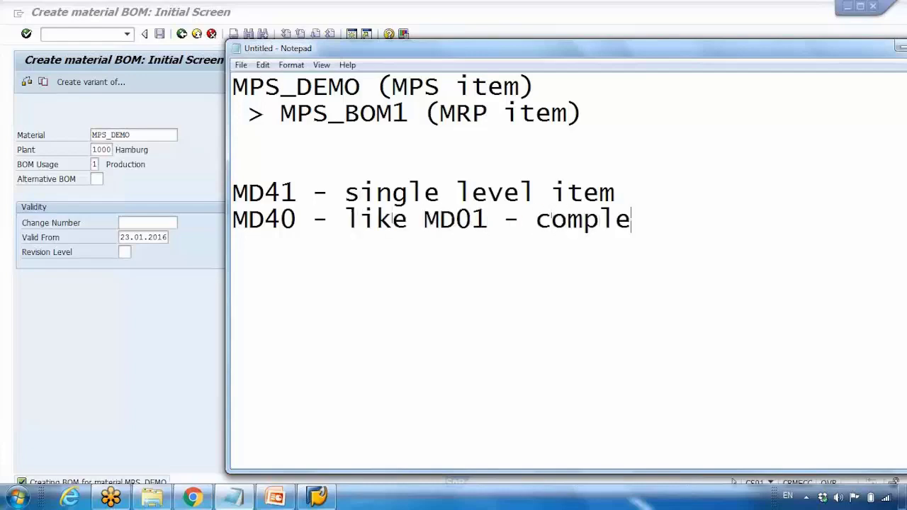
type("te MPS")
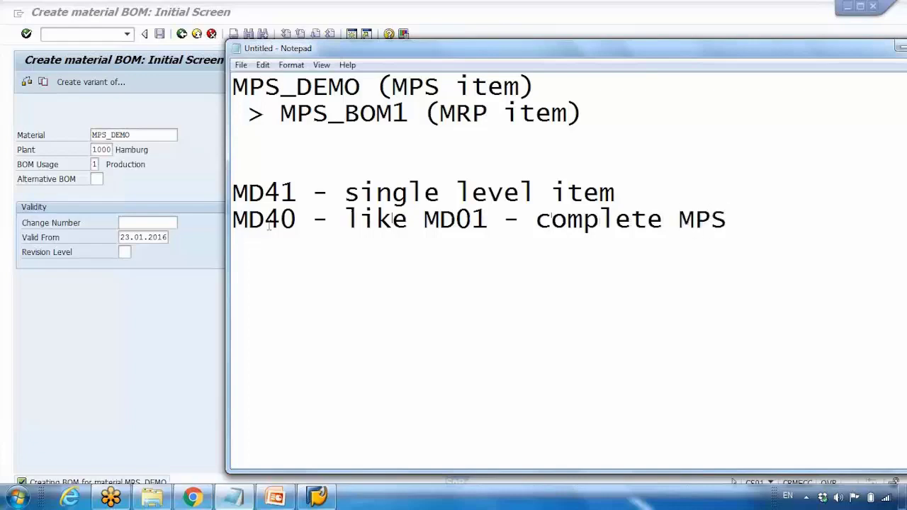
left_click(192, 182)
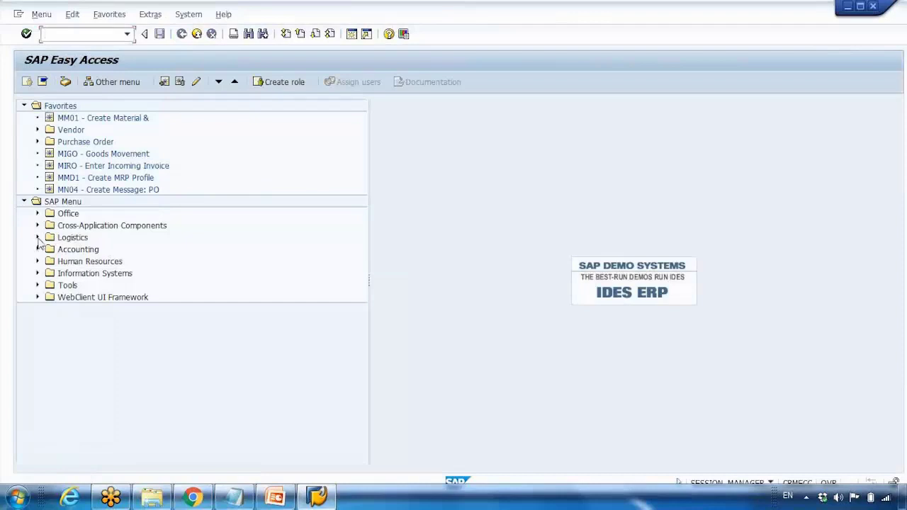
Expand Logistics > Production > Production Planning > MPS > Total Planning in the Easy Access menu
left_click(39, 239)
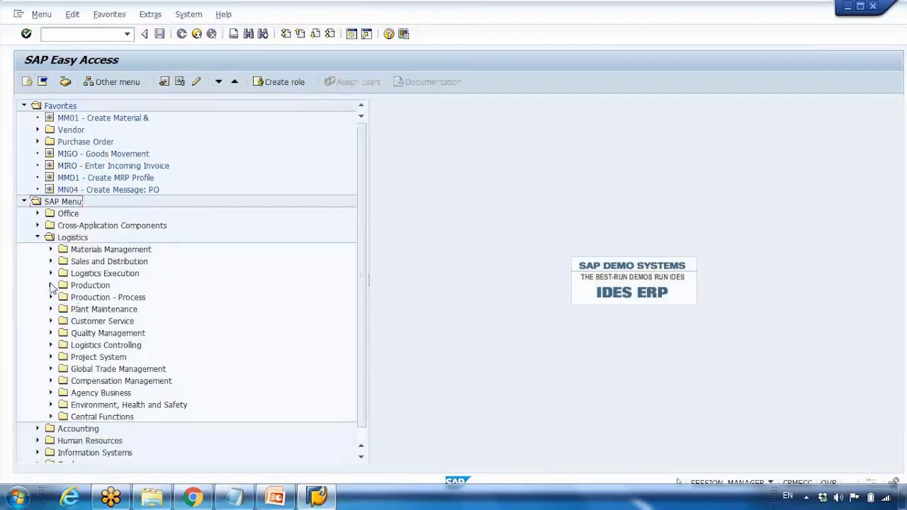
left_click(51, 285)
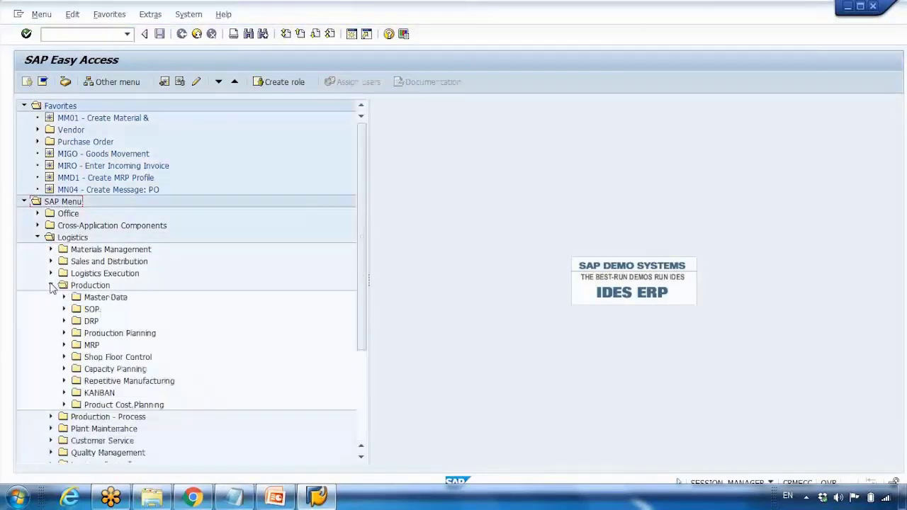
left_click(63, 333)
left_click(77, 381)
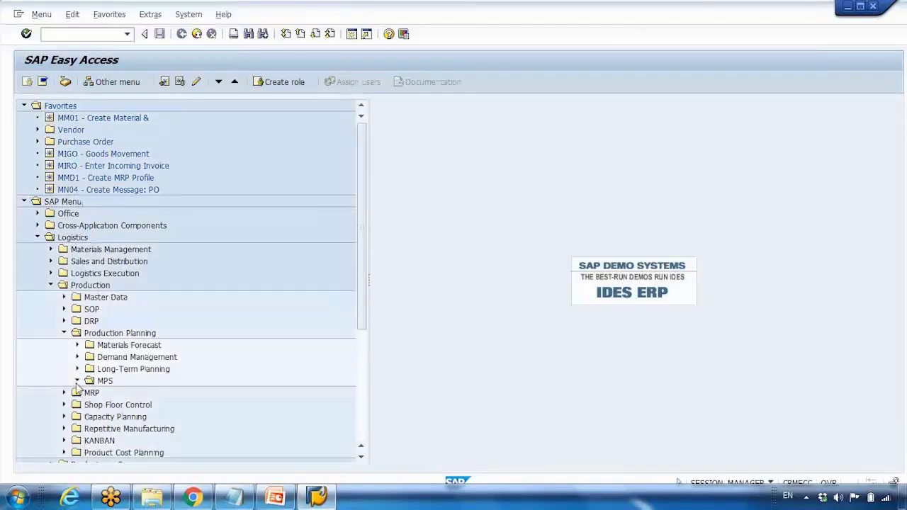
left_click(91, 392)
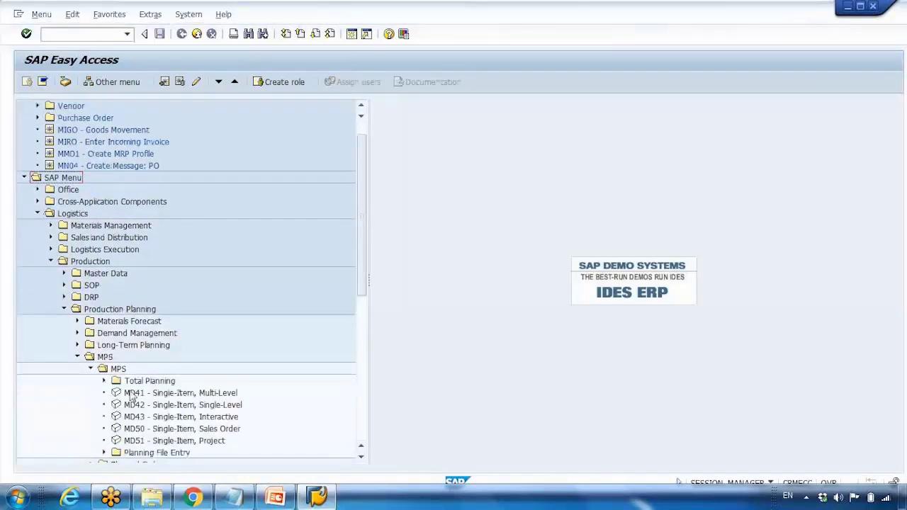
left_click(104, 381)
Point out MD40 and open MD41 single-item multi-level planning, then back out to the main menu
left_click(145, 394)
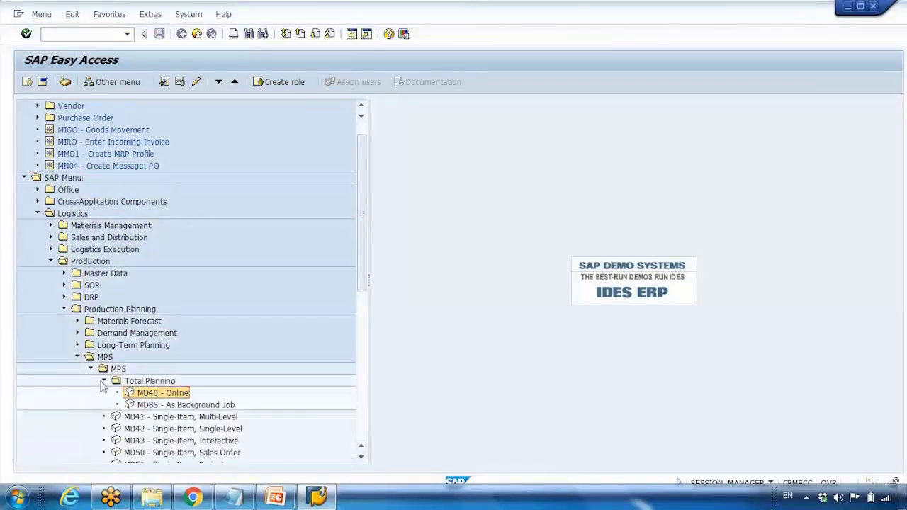
left_click(104, 381)
left_click(142, 394)
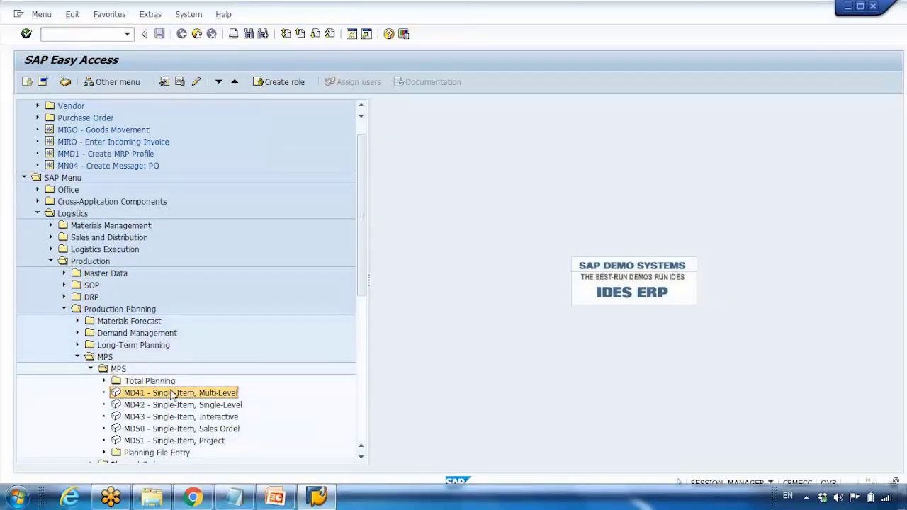
double_click(173, 394)
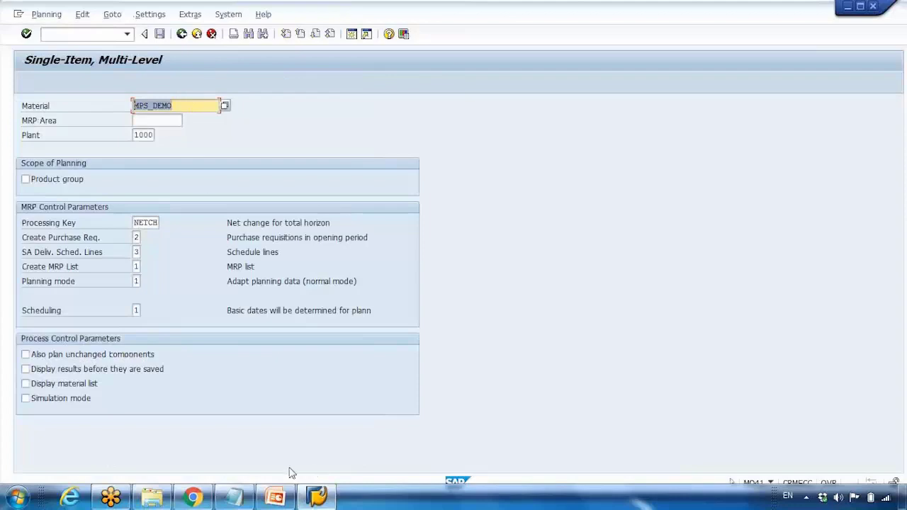
left_click(234, 497)
left_click(193, 175)
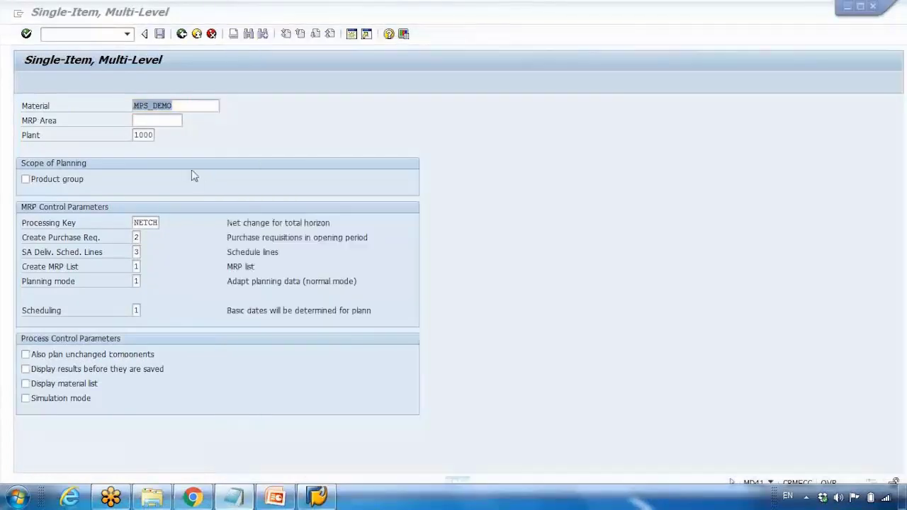
left_click(162, 36)
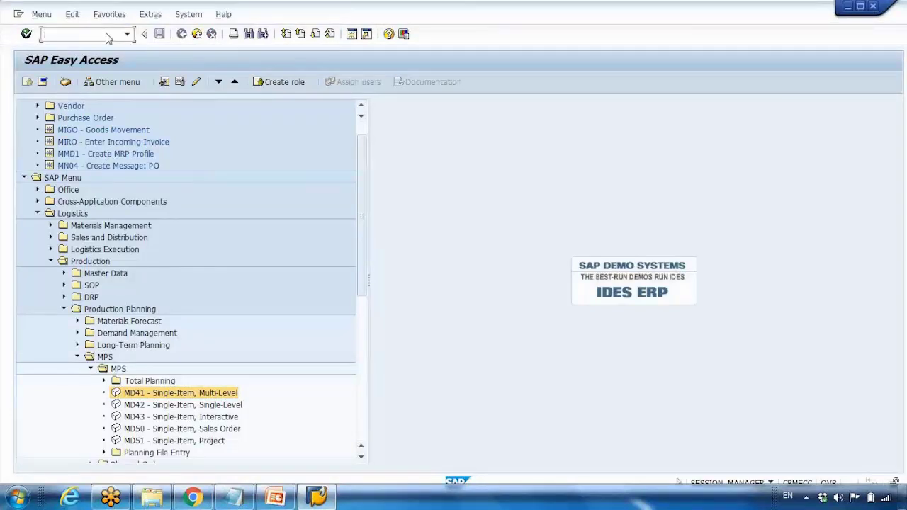
Open MPS_DEMO in MM02, confirming the selected views and plant 1000 levels
type("mm02")
key("Return")
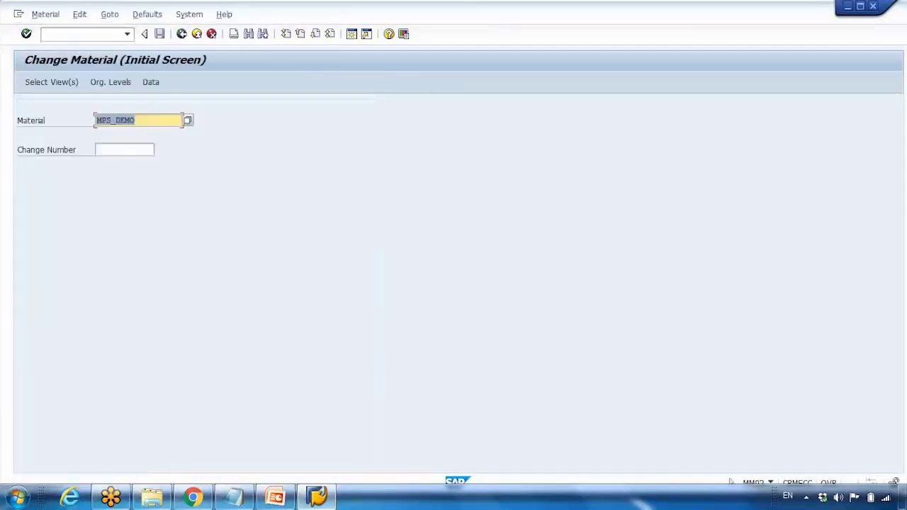
key("Return")
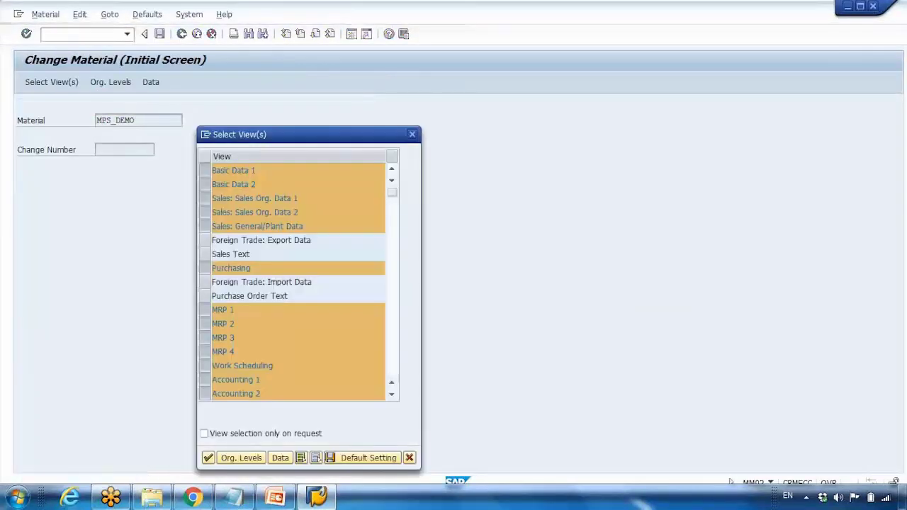
key("Return")
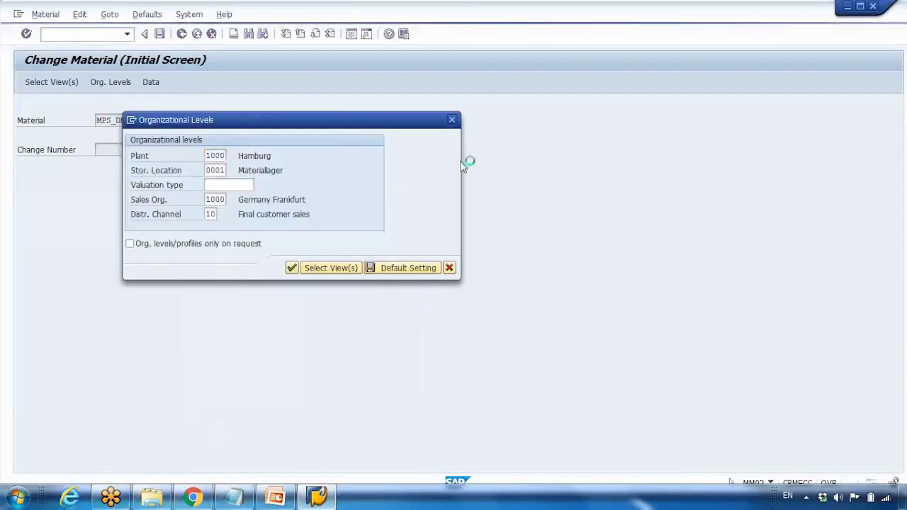
key("Return")
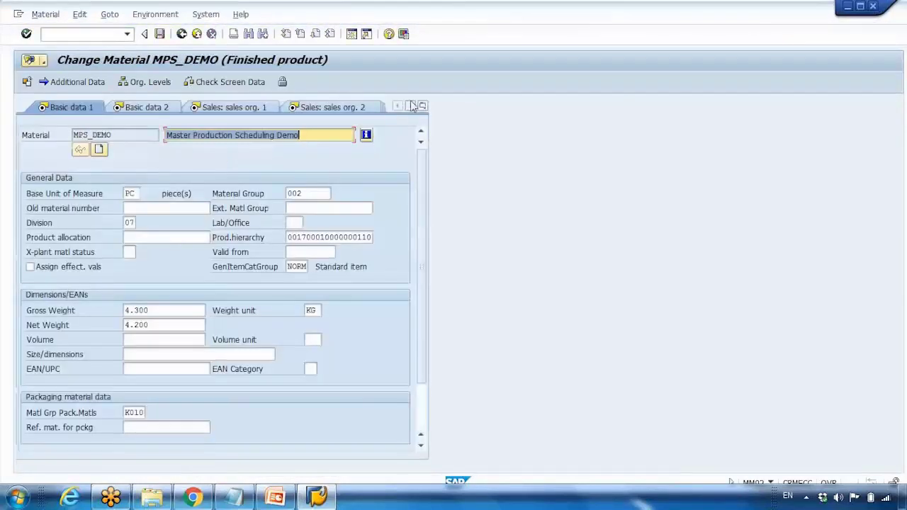
Enter safety stock 50 on the MRP 2 view and save the material
left_click(423, 106)
left_click(457, 282)
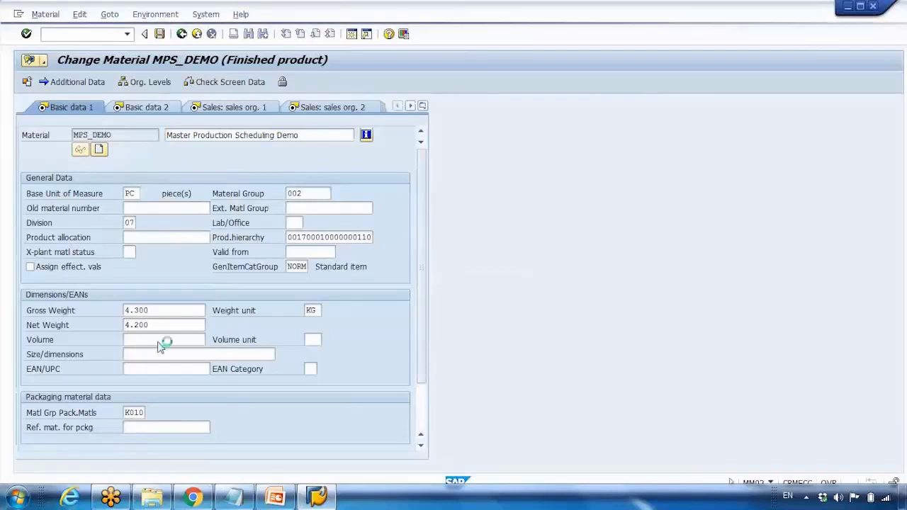
left_click(156, 415)
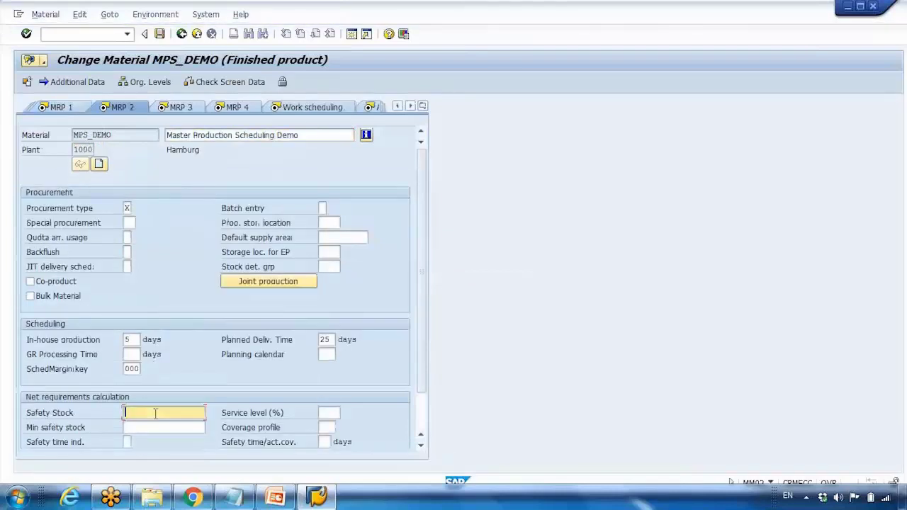
type("50")
left_click(159, 34)
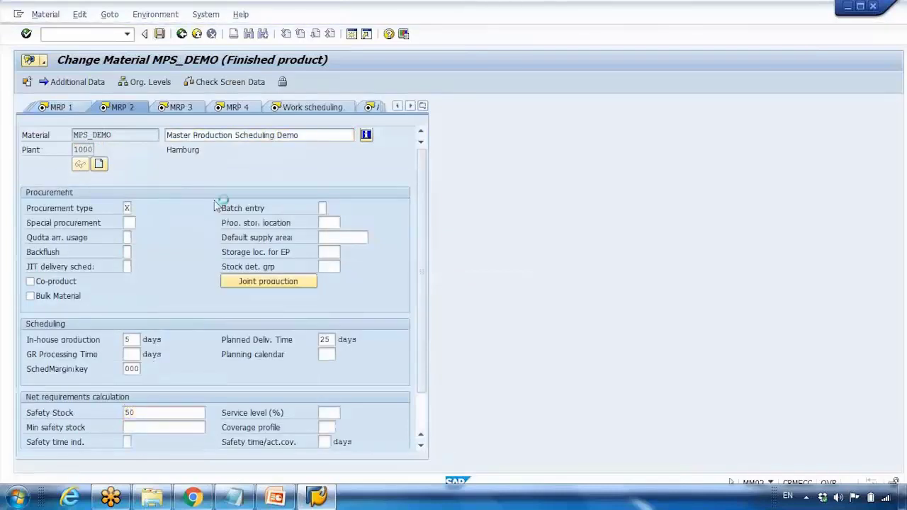
left_click(234, 496)
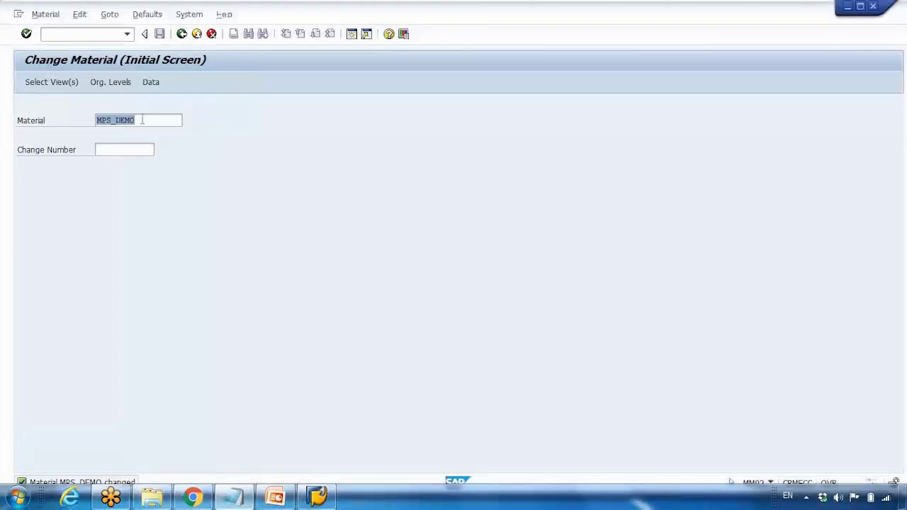
left_click(143, 119)
Try planning MPS_DEMO with MD02 and read the F1 explanation of the rejection error
left_click(181, 33)
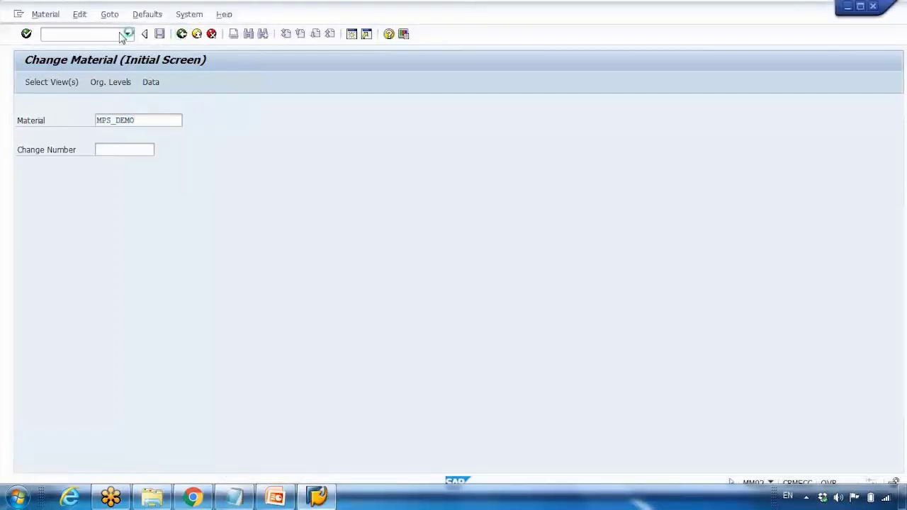
left_click(97, 34)
type("md02")
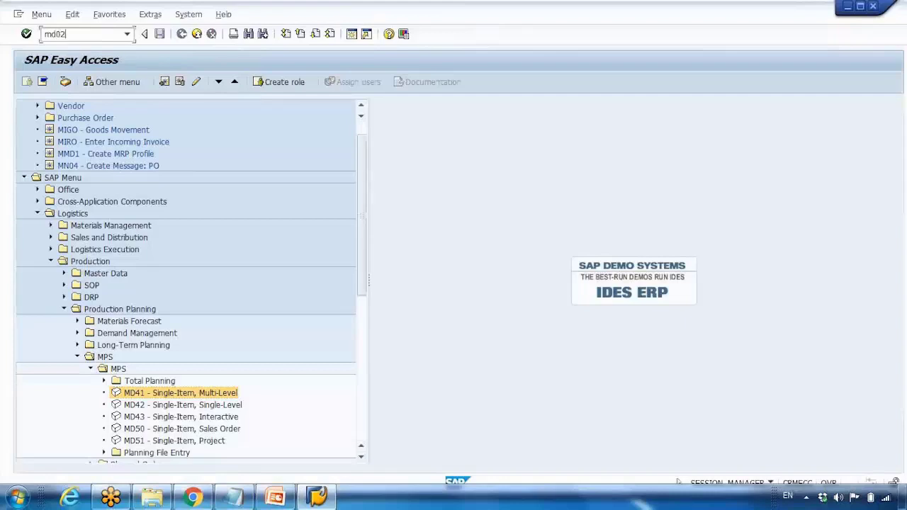
key("Return")
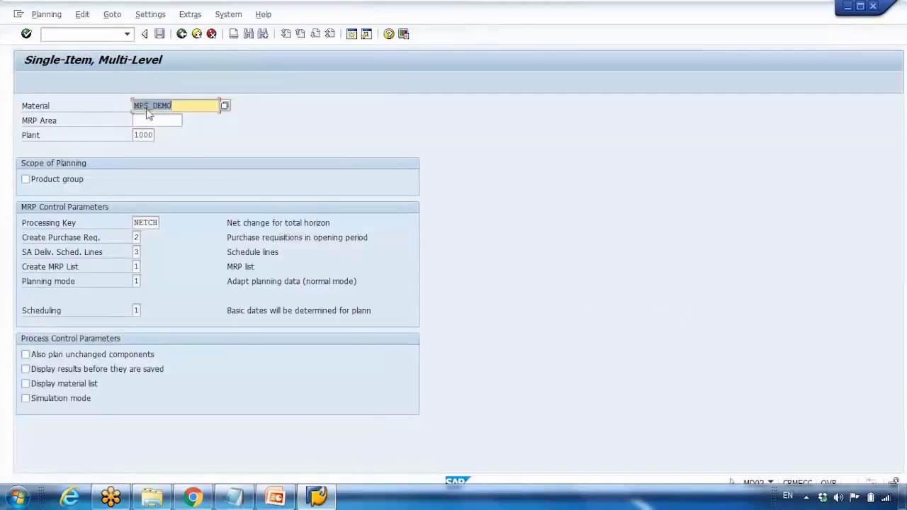
key("Return")
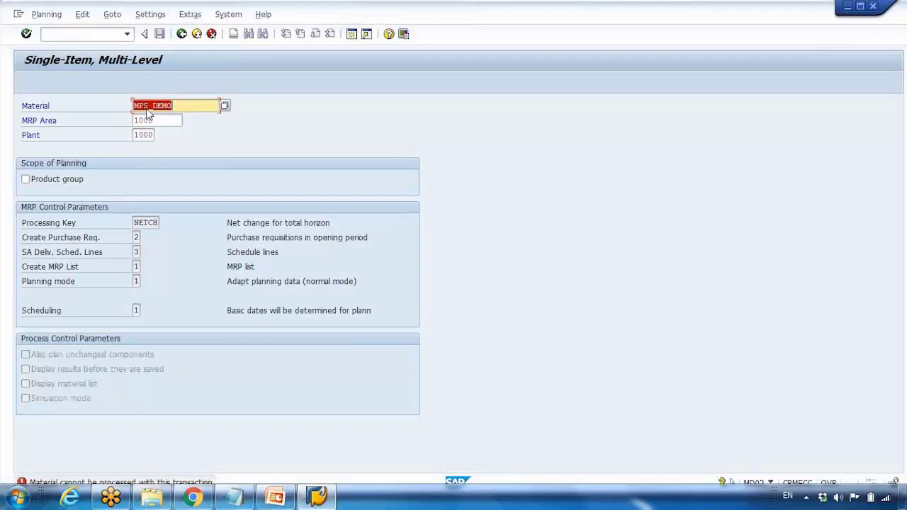
key("Tab")
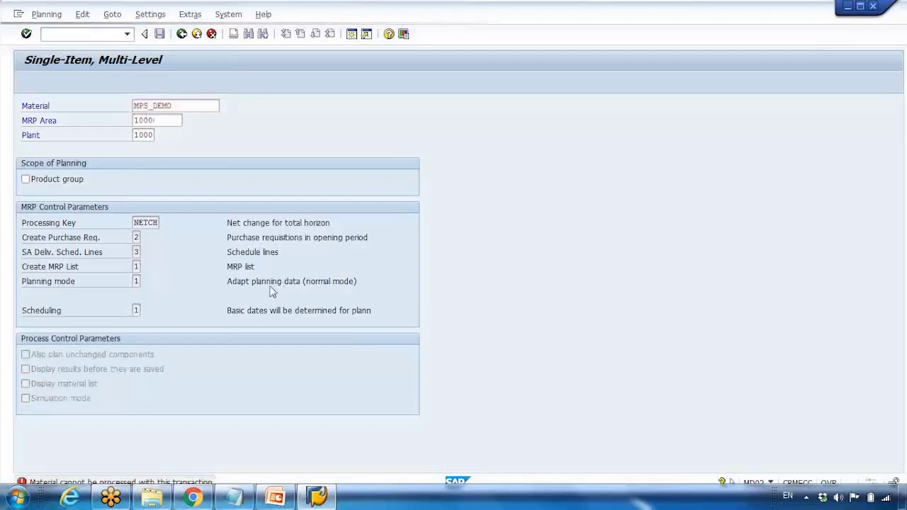
key("F1")
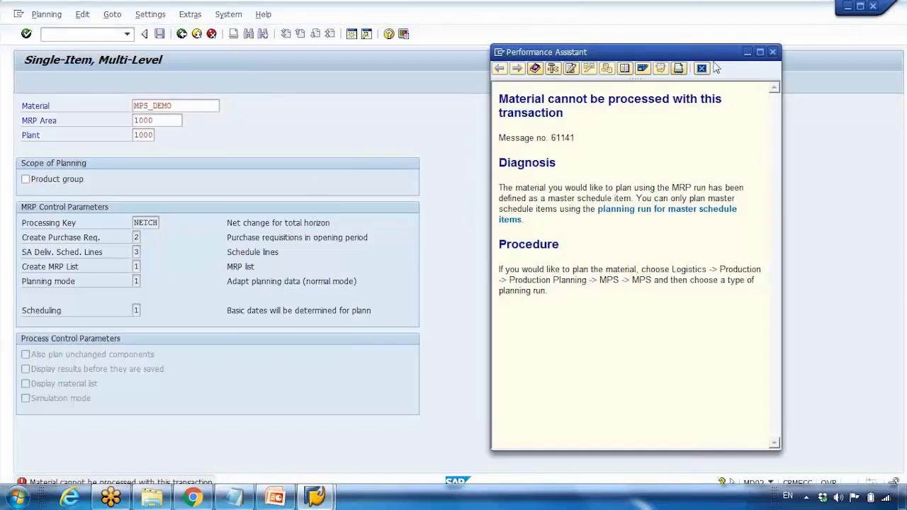
left_click(195, 71)
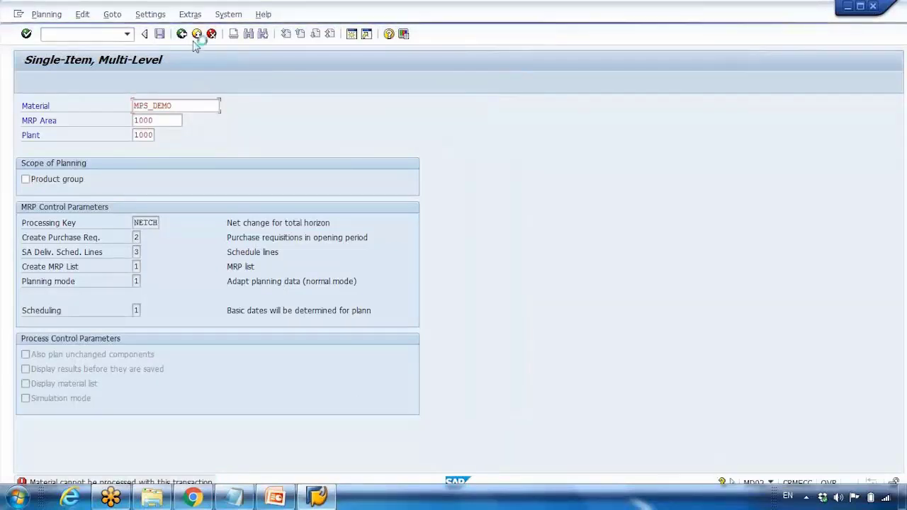
Run MD41 MPS planning for MPS_DEMO, creating 2 planned orders, then go to MD04
left_click(138, 267)
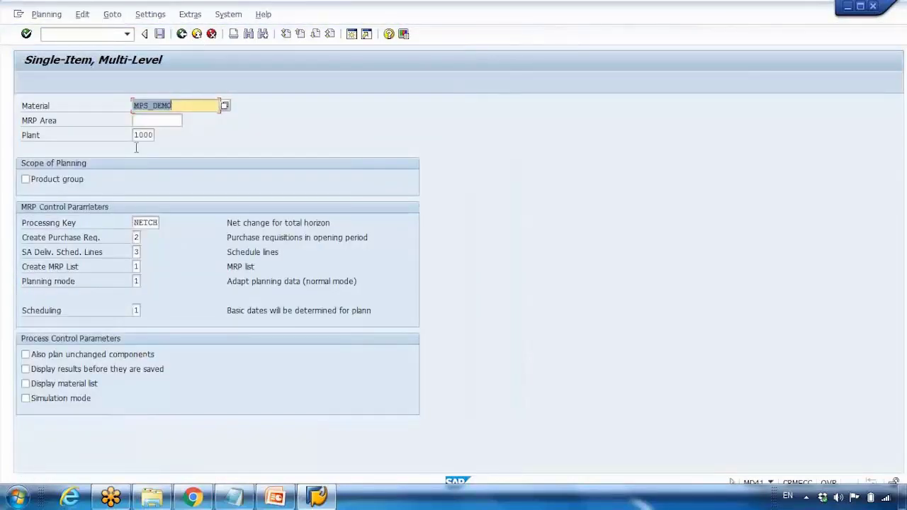
key("Return")
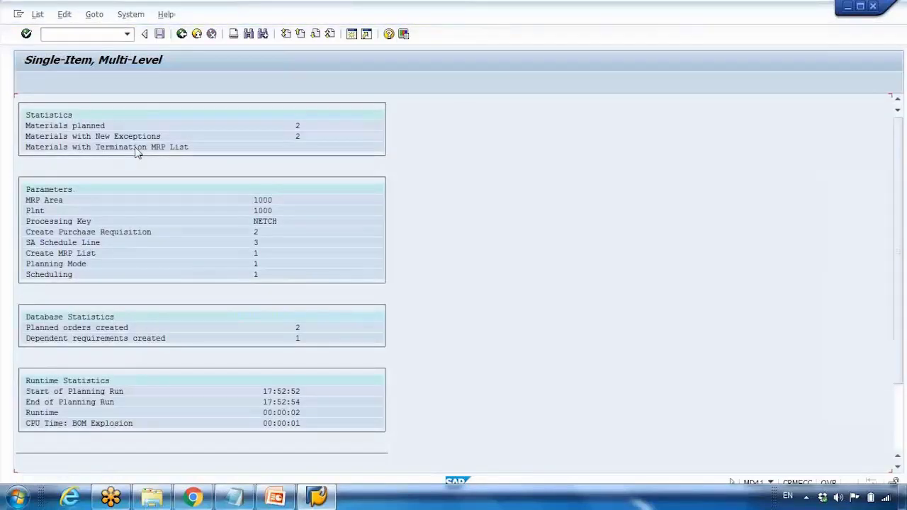
left_click(92, 34)
type("/nmd04")
key("Return")
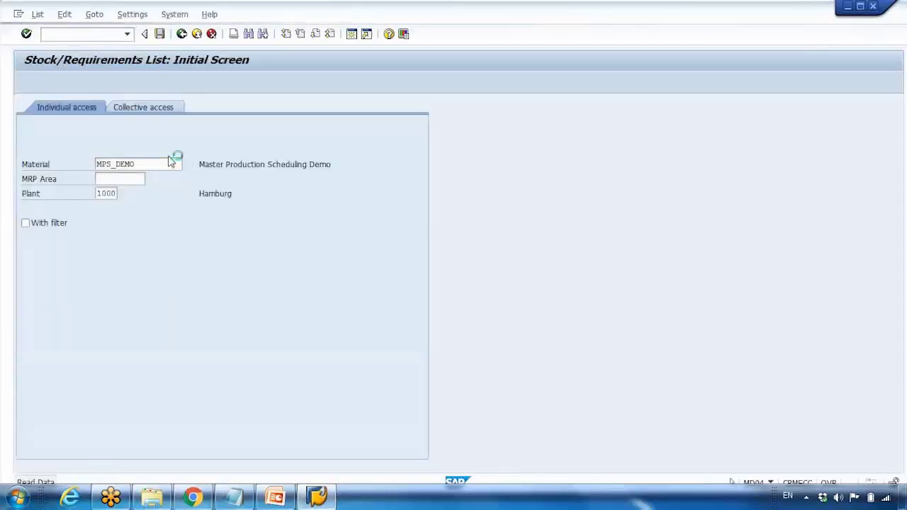
Review MPS_DEMO's list, highlighting the safety stock entry and the planned order of 50
double_click(101, 206)
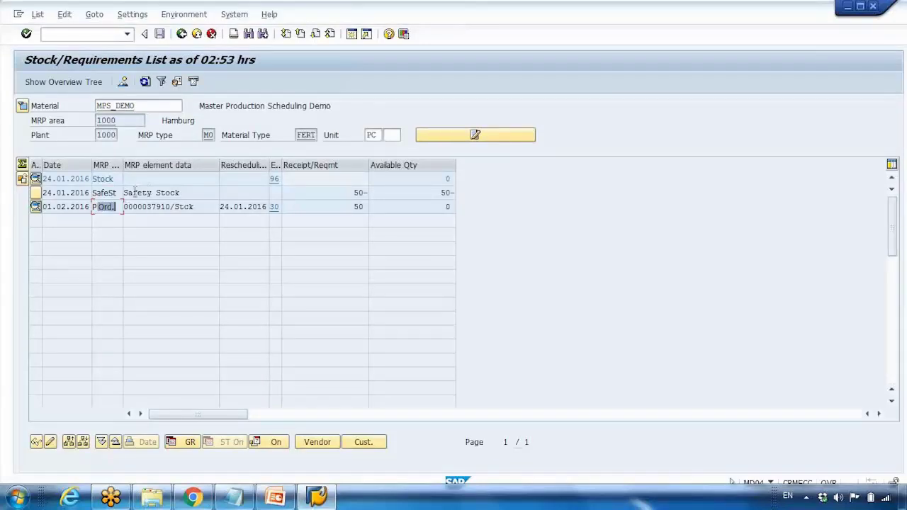
left_click_drag(133, 192, 171, 192)
left_click_drag(97, 206, 206, 205)
left_click(139, 206)
left_click_drag(343, 206, 369, 206)
Copy MPS_BOM1 from the Notepad notes into Material and show its requirements list
left_click(233, 496)
left_click_drag(280, 113, 407, 114)
key("ctrl+c")
key("alt+Tab")
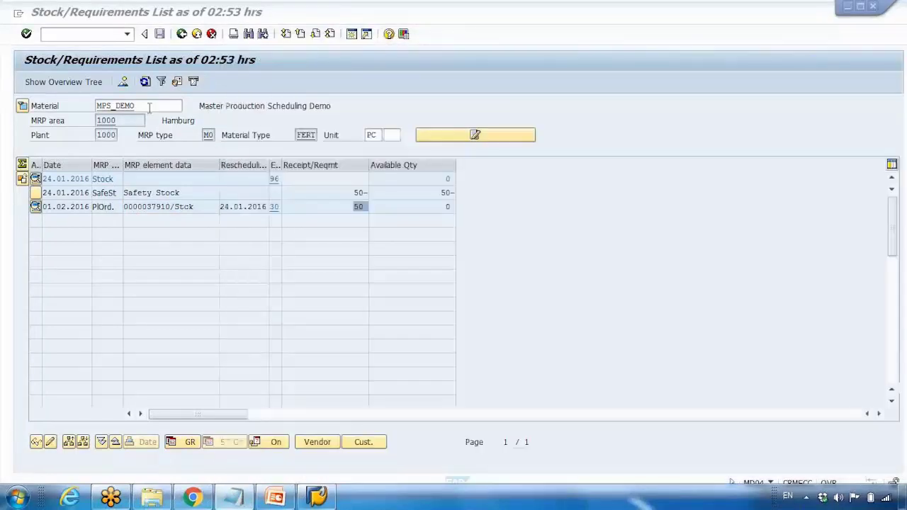
key("ctrl+v")
key("Return")
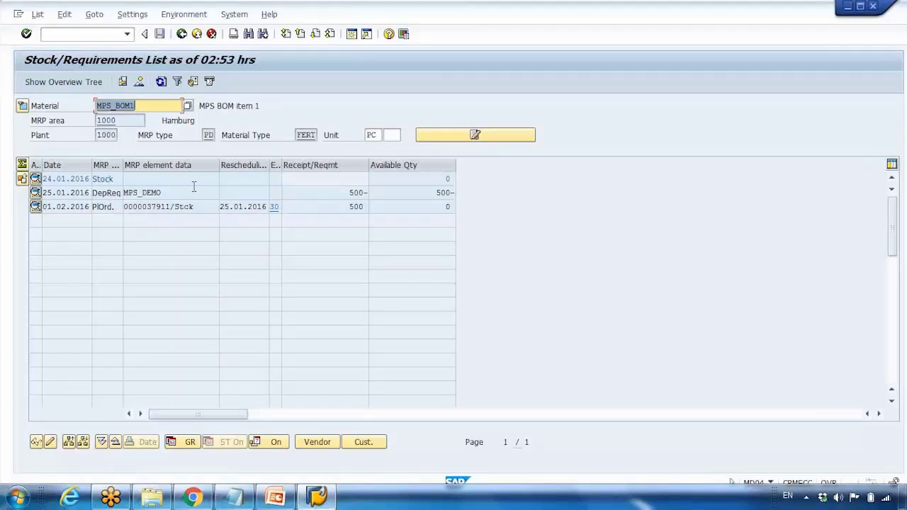
Point out MPS_BOM1's 500 dependent requirement and planned order of 500, then return to PowerPoint
left_click_drag(281, 186, 367, 192)
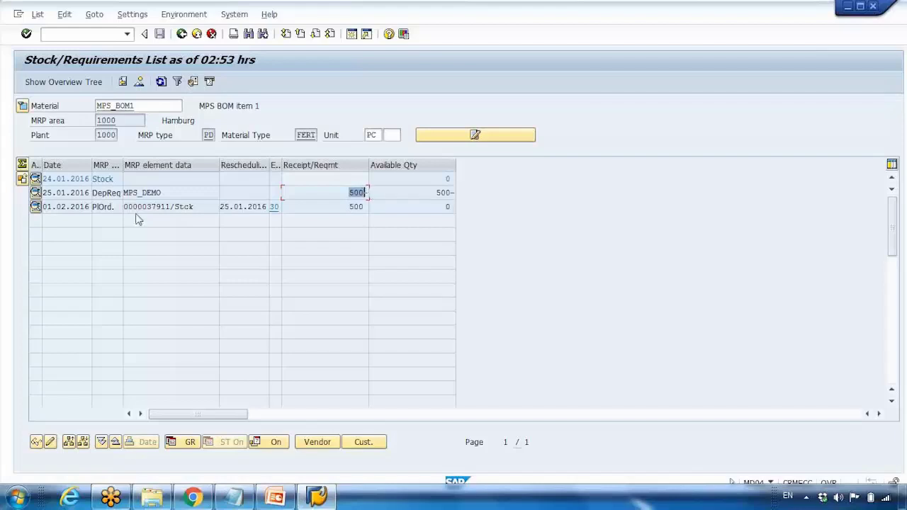
left_click(101, 206)
double_click(357, 206)
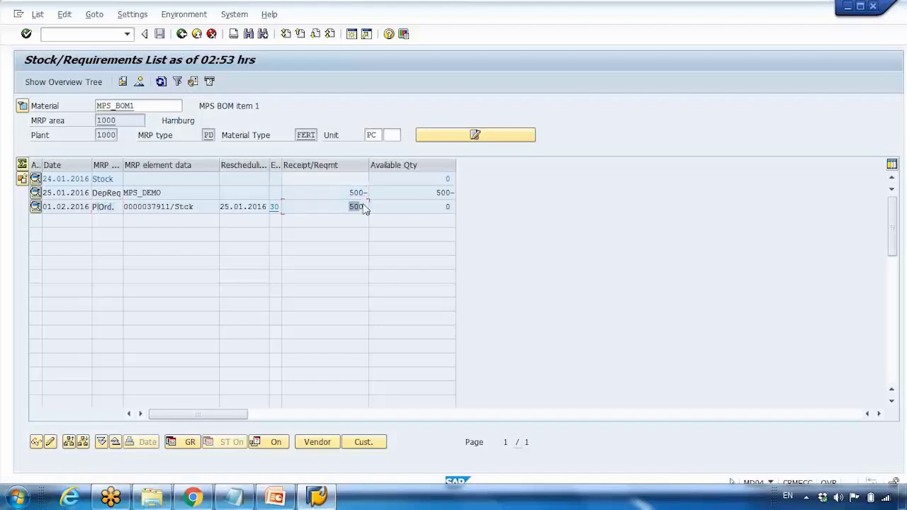
left_click(275, 497)
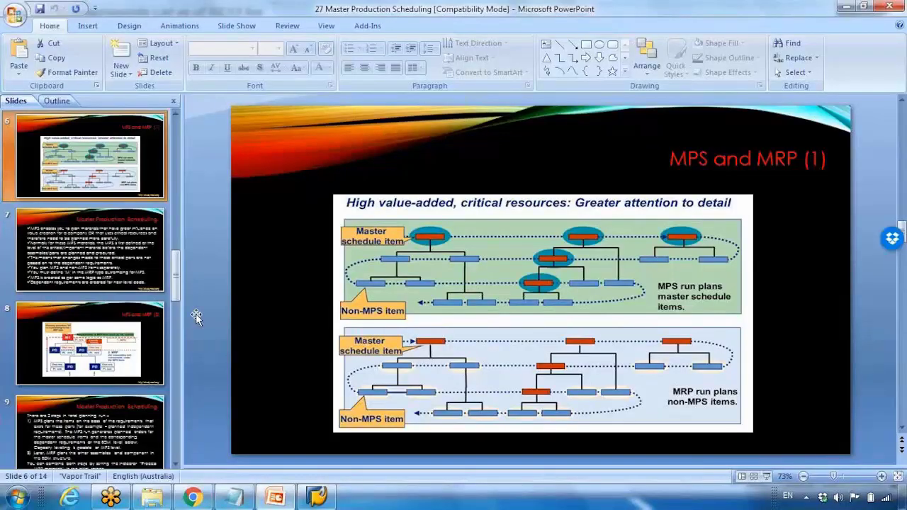